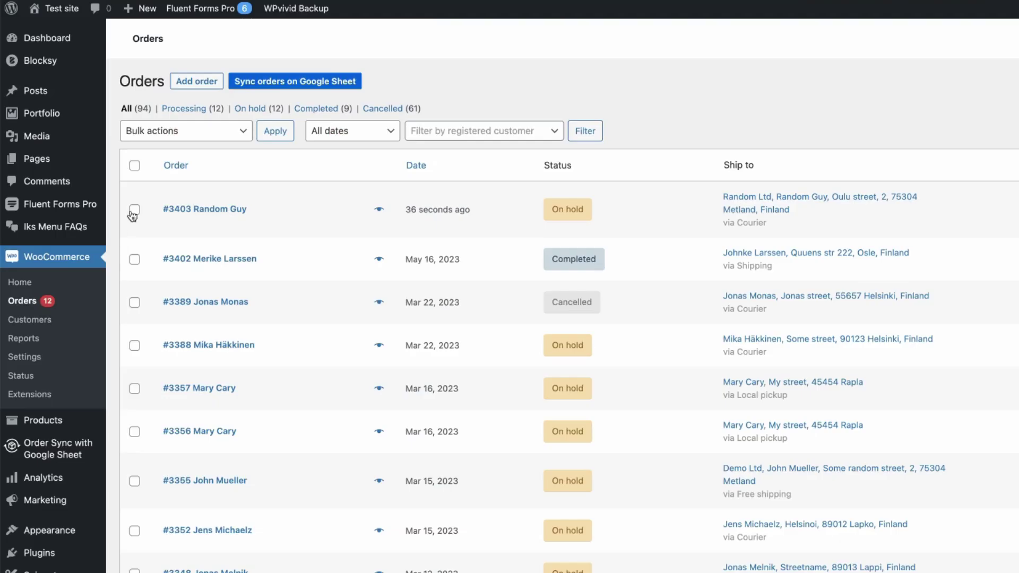
- Change order #3403 from On hold to Processing using the bulk status action
left_click(135, 207)
left_click(200, 133)
left_click(184, 161)
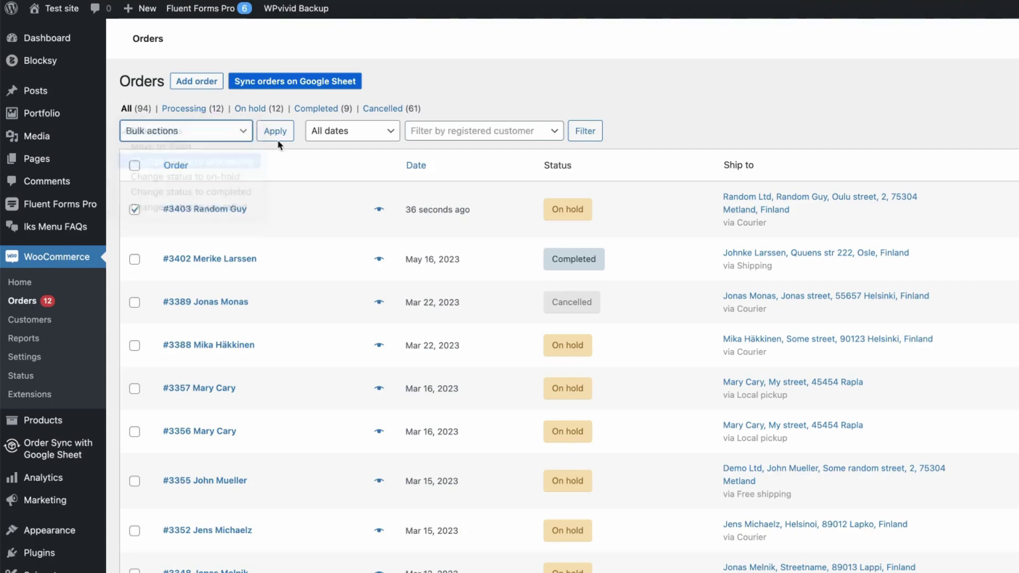
left_click(275, 131)
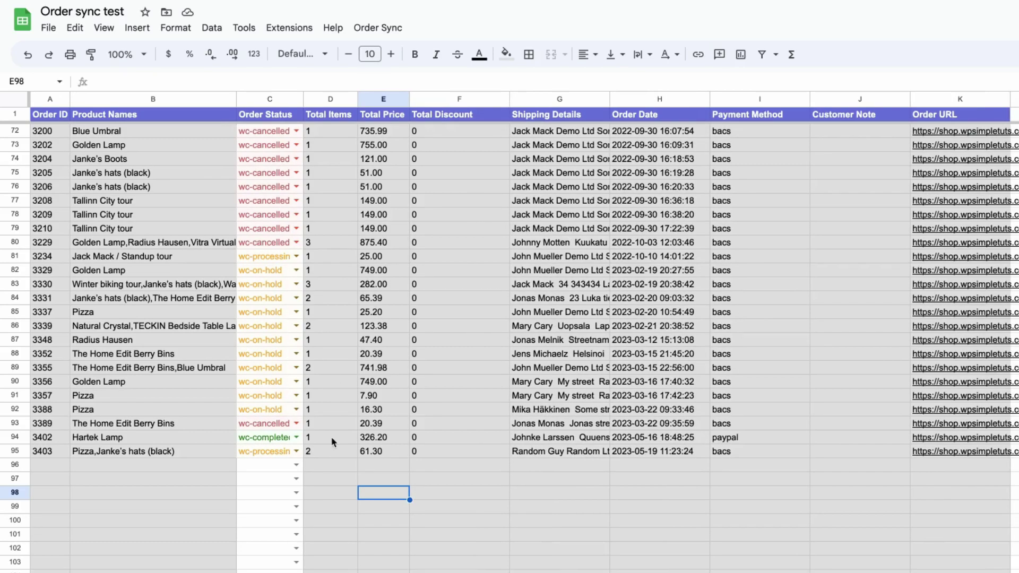
- Set order 3403's status cell C95 in the Google Sheet to wc-completed
left_click(295, 452)
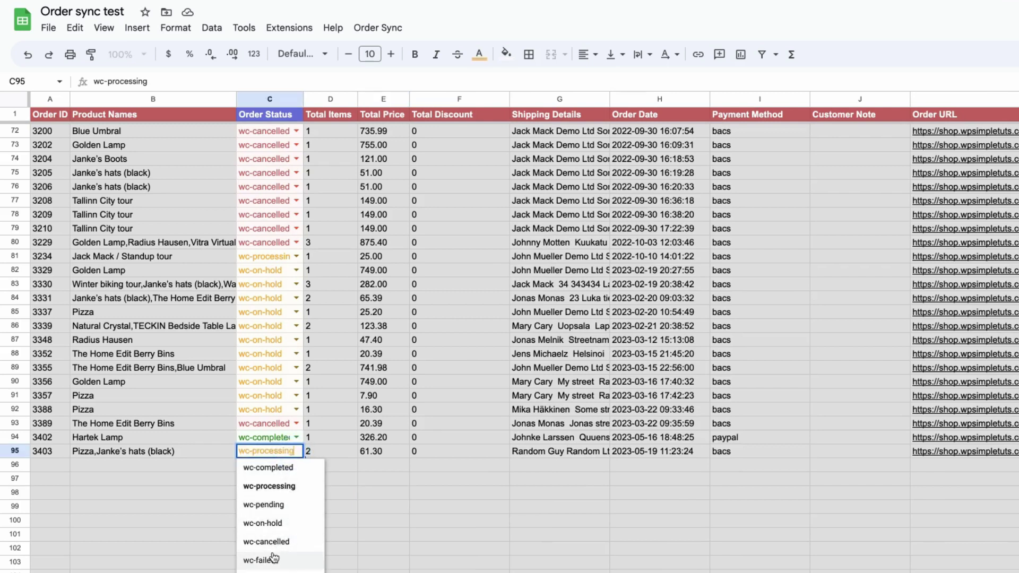
left_click(267, 468)
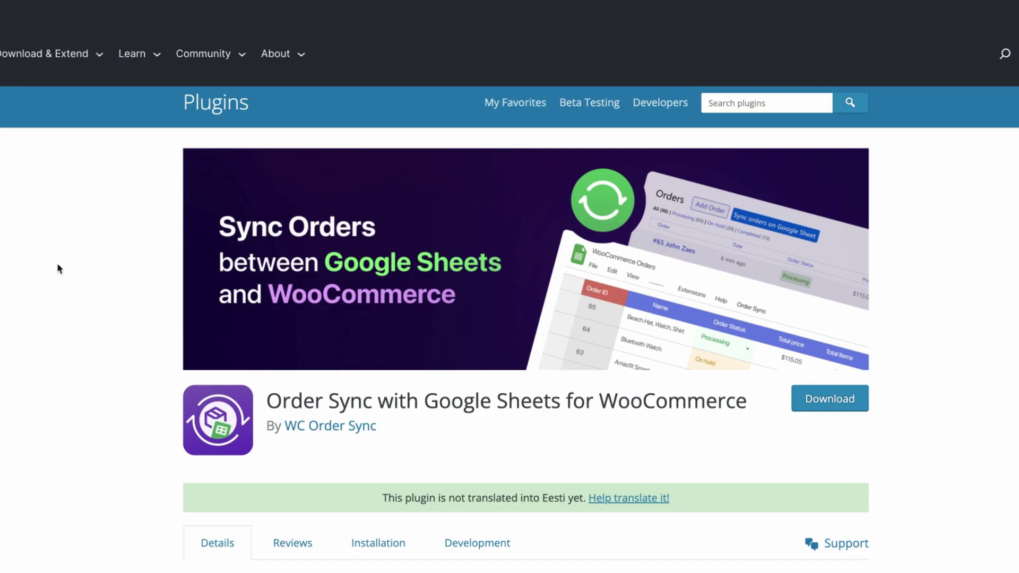
- Scroll to the features and highlight the automatic export, 1-click manual sync, manual sync and order details sync headings
scroll(95, 287, "down", 3)
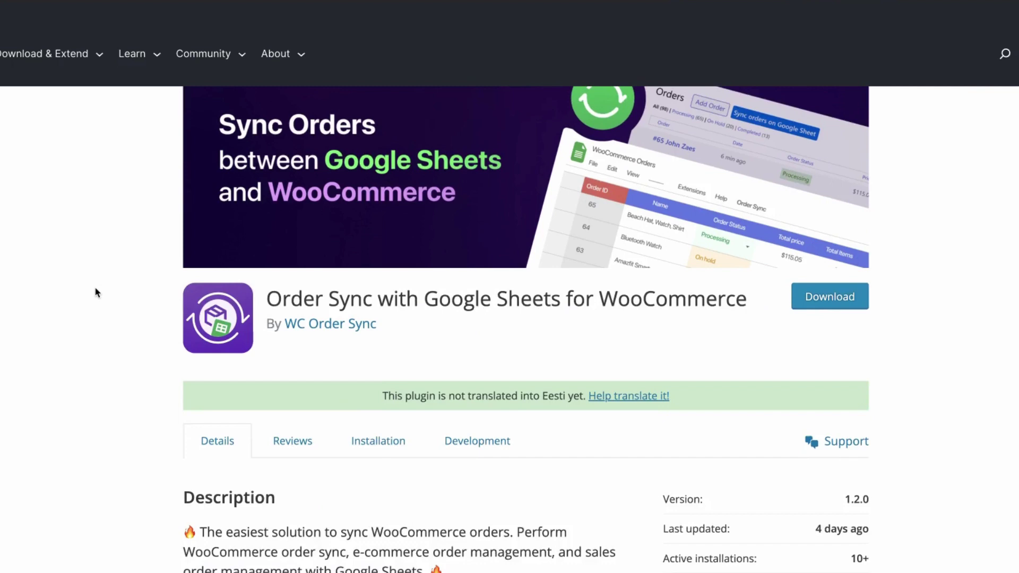
scroll(97, 291, "down", 3)
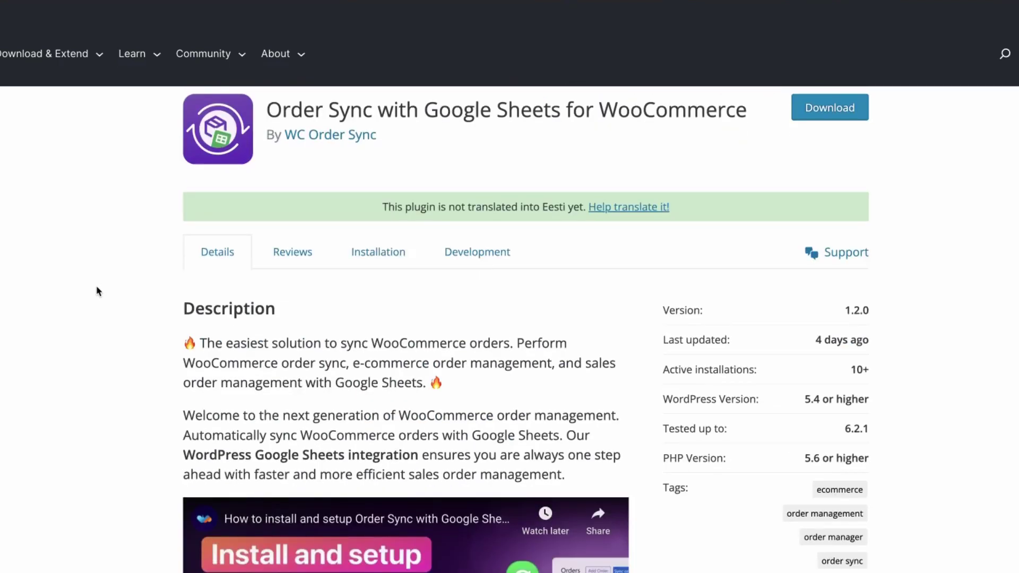
scroll(97, 291, "down", 8)
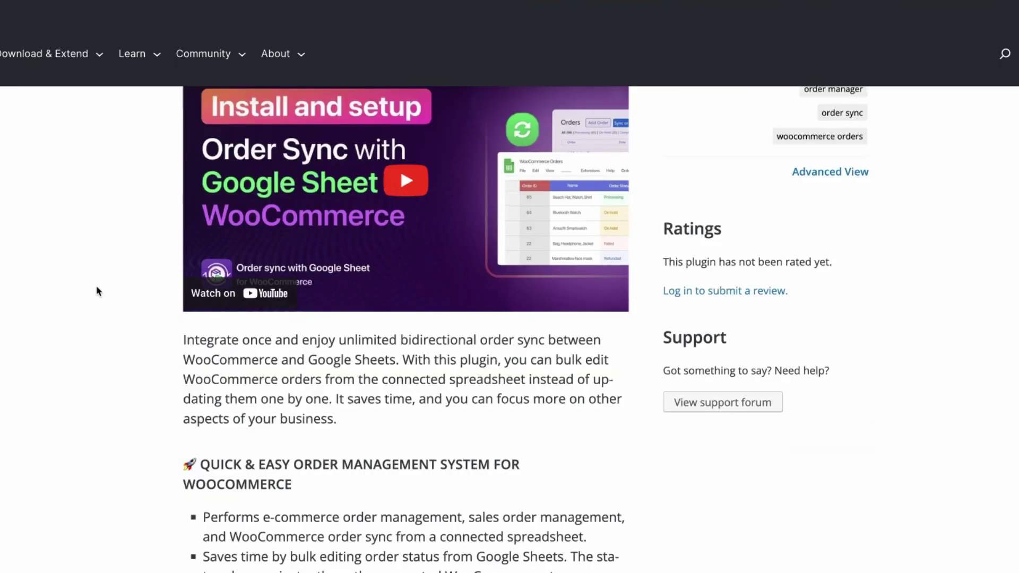
scroll(98, 287, "down", 9)
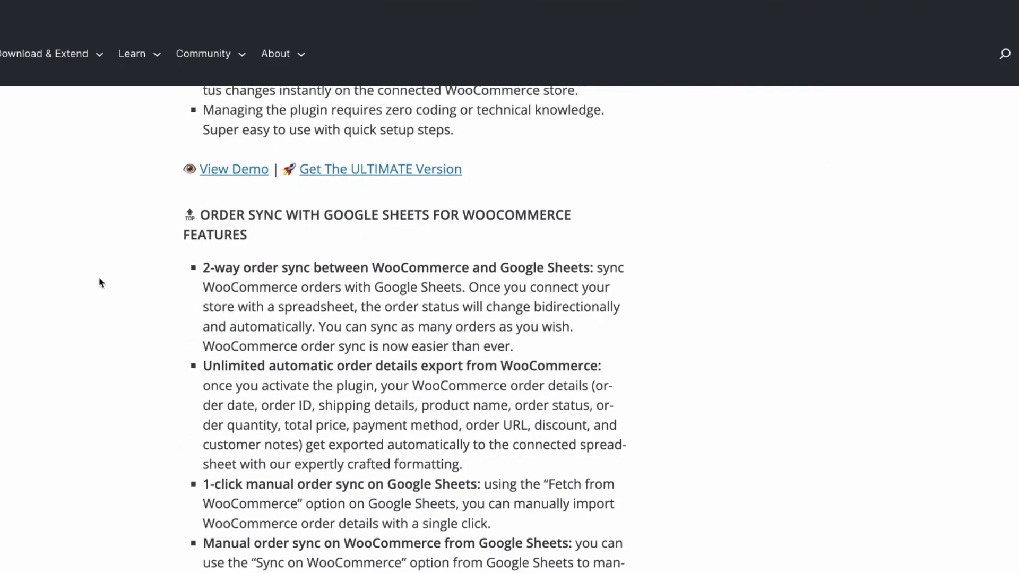
left_click_drag(203, 367, 598, 378)
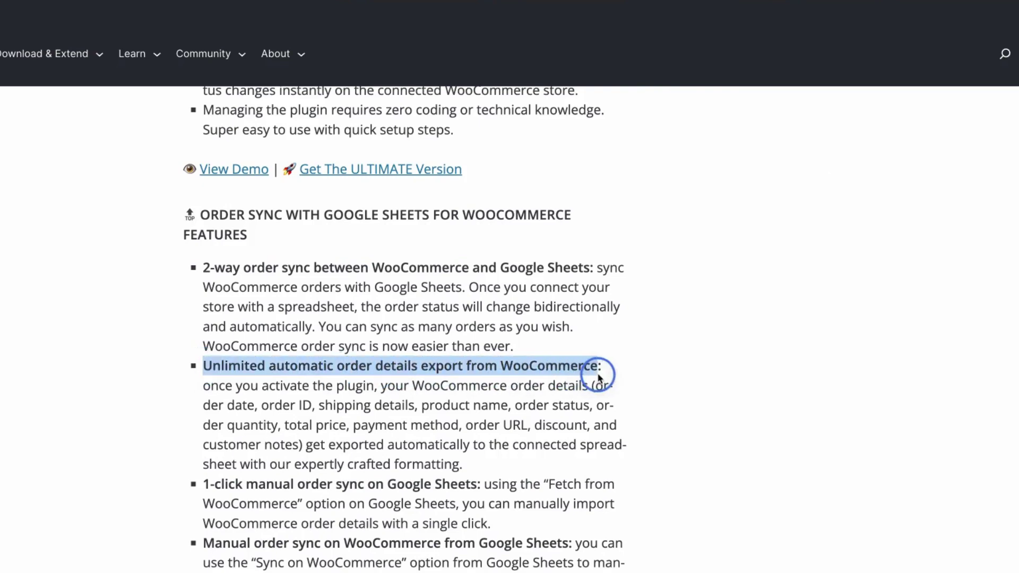
scroll(846, 295, "down", 5)
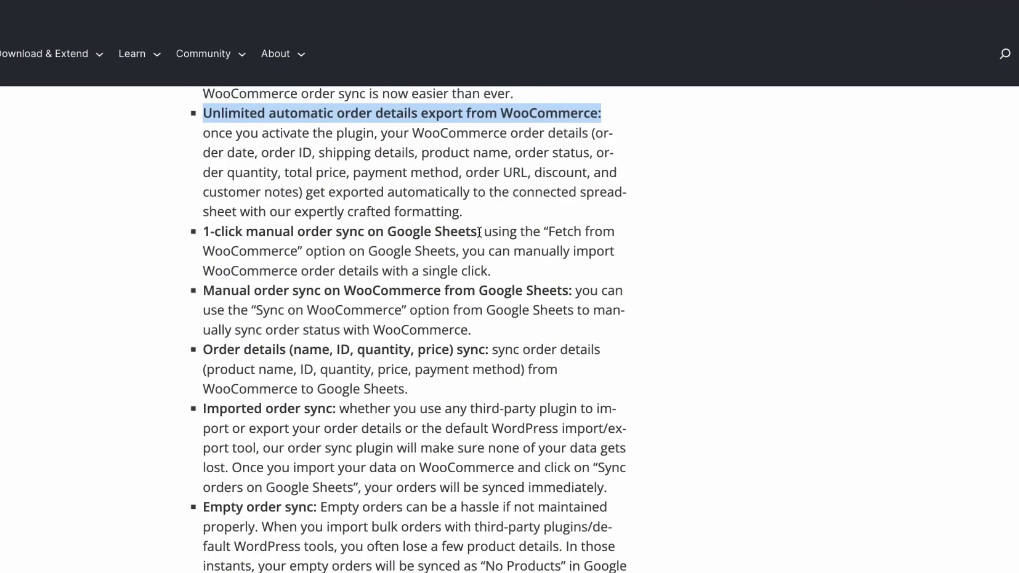
left_click_drag(480, 232, 196, 232)
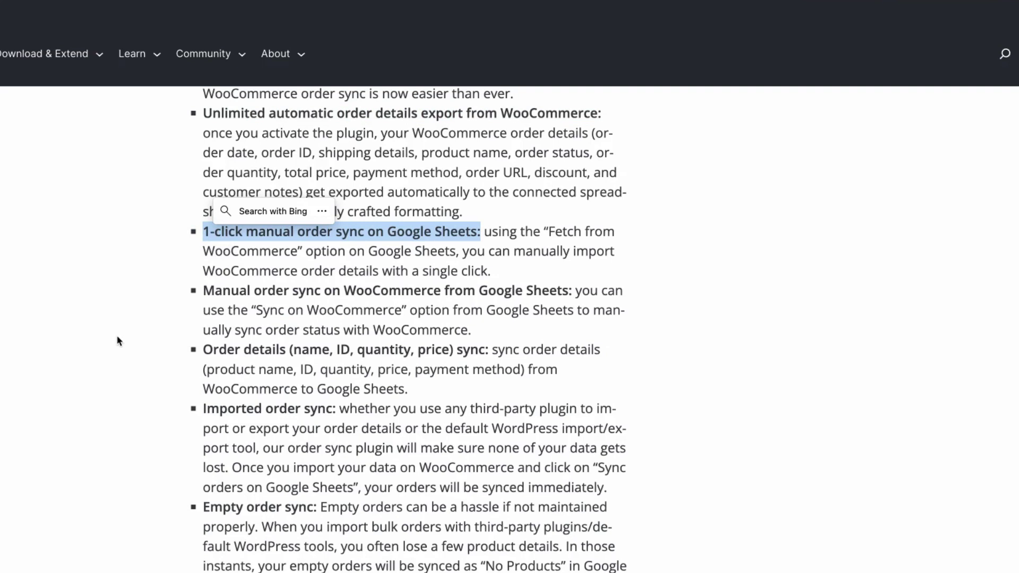
left_click_drag(205, 291, 569, 292)
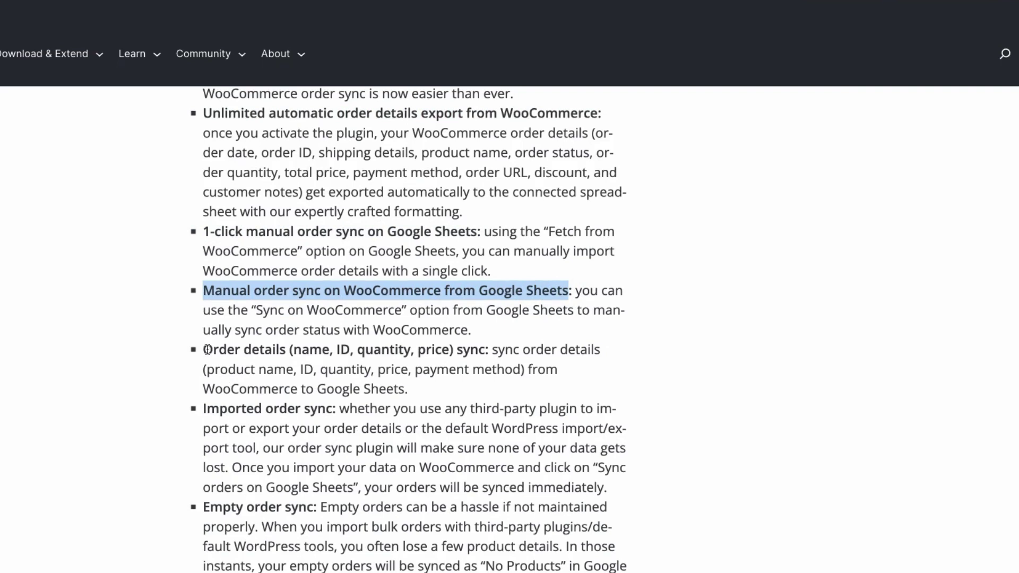
left_click_drag(204, 349, 481, 350)
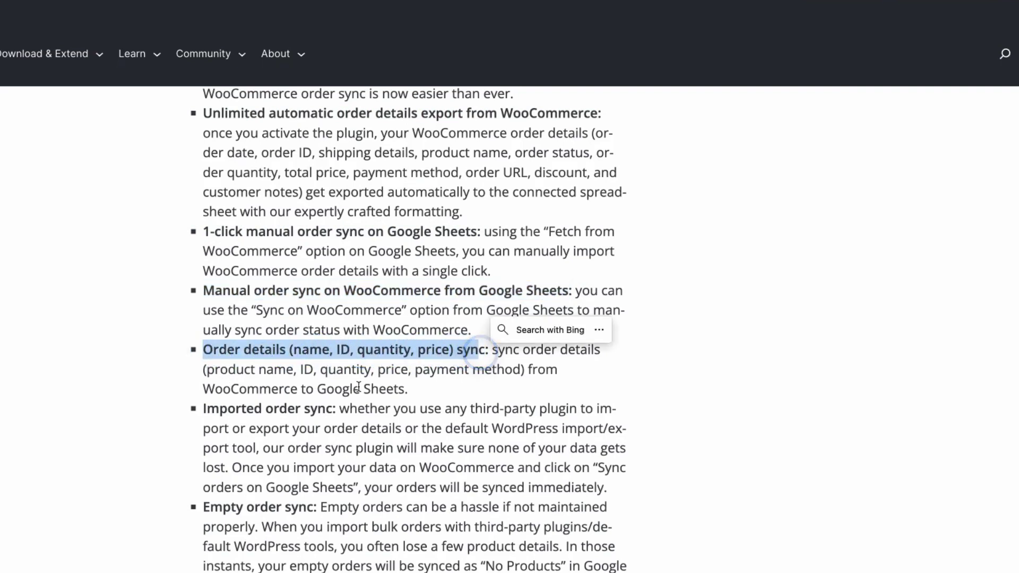
left_click_drag(204, 409, 333, 409)
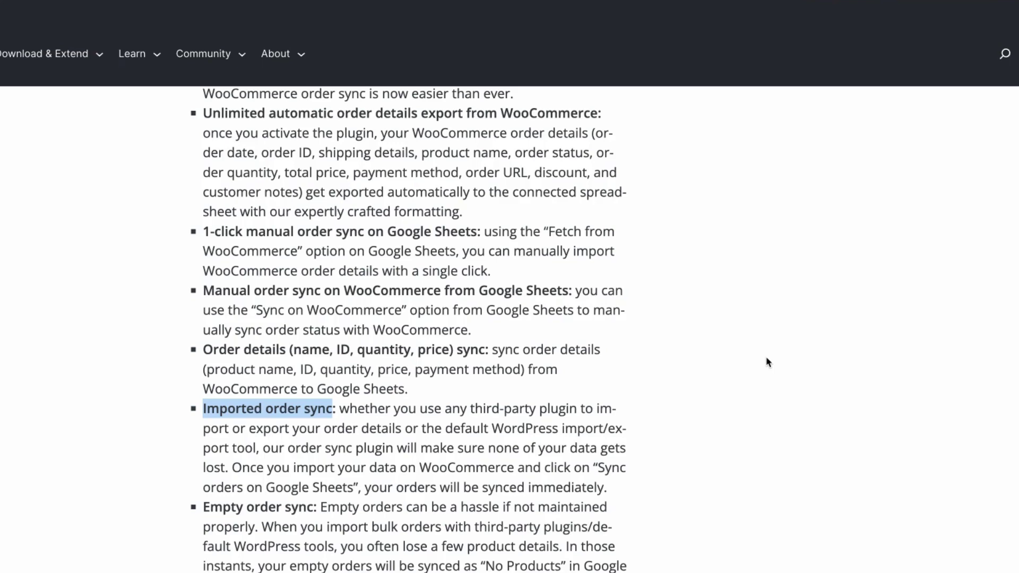
- Highlight the Payment method sync, Order date sync and Discount sync Ultimate features
scroll(765, 356, "down", 5)
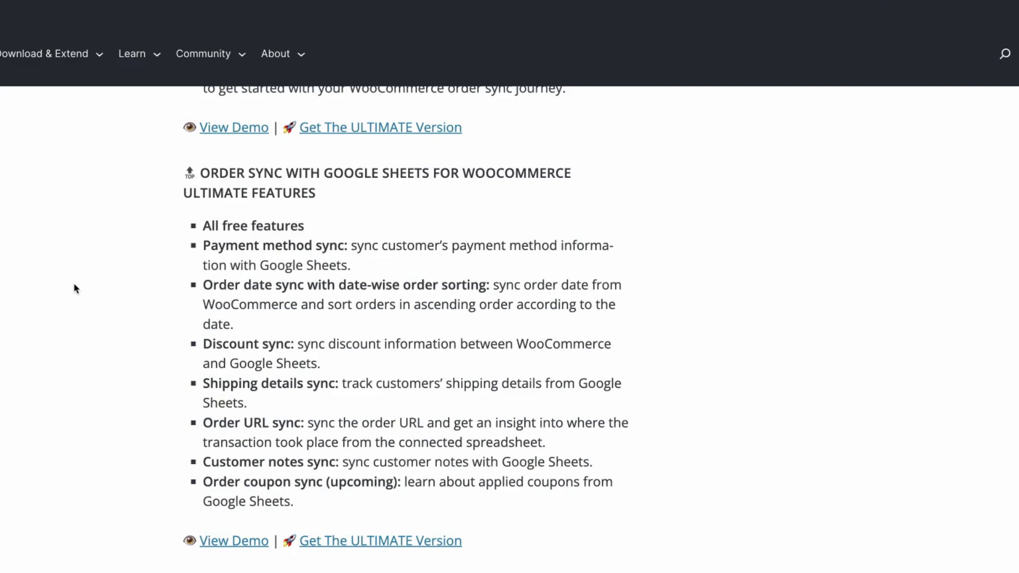
left_click_drag(204, 245, 344, 246)
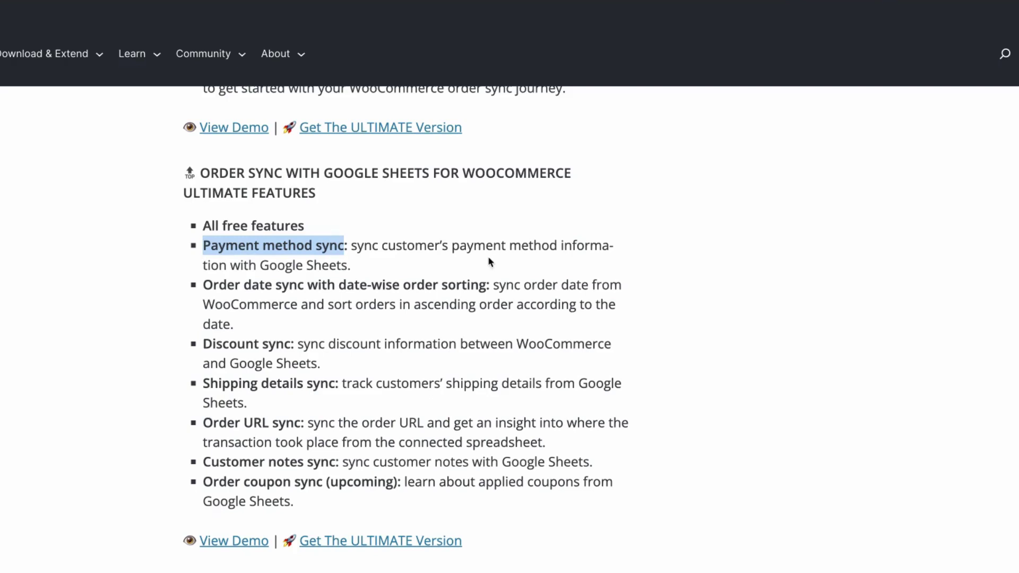
left_click_drag(204, 285, 489, 287)
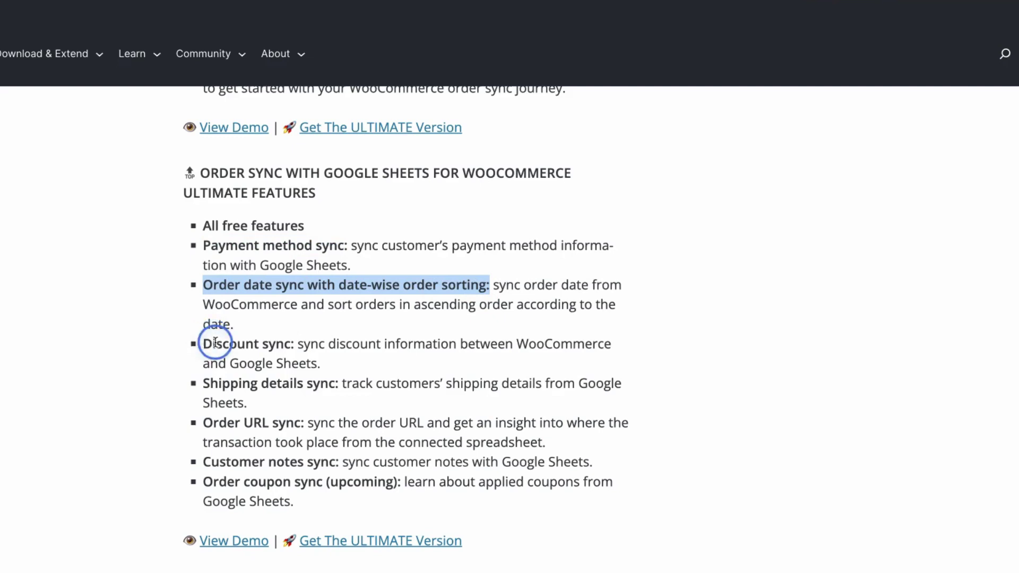
left_click_drag(213, 342, 275, 344)
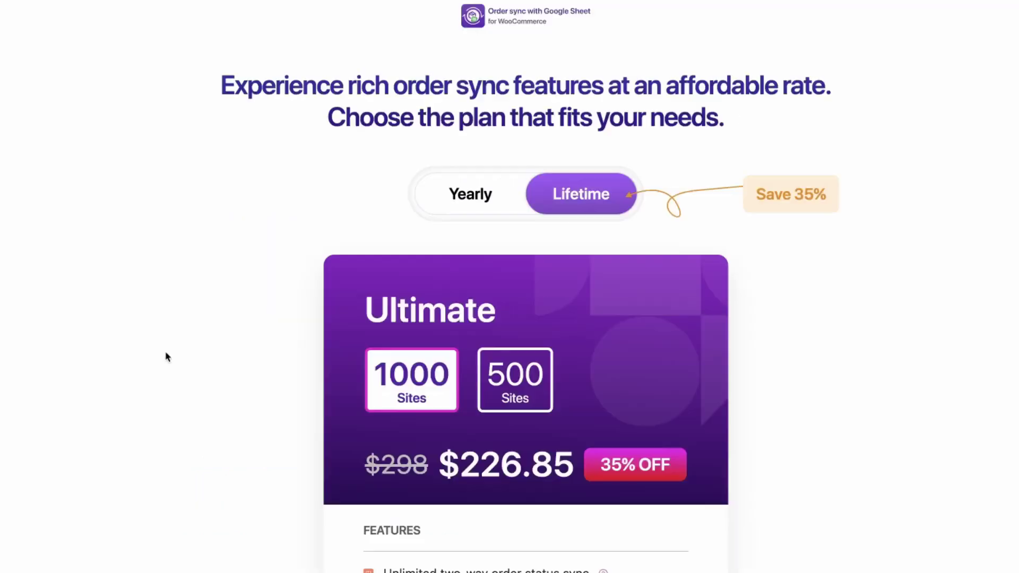
- Compare pricing by viewing yearly plans, picking the 3-site yearly plan, then lifetime prices
scroll(168, 356, "up", 1)
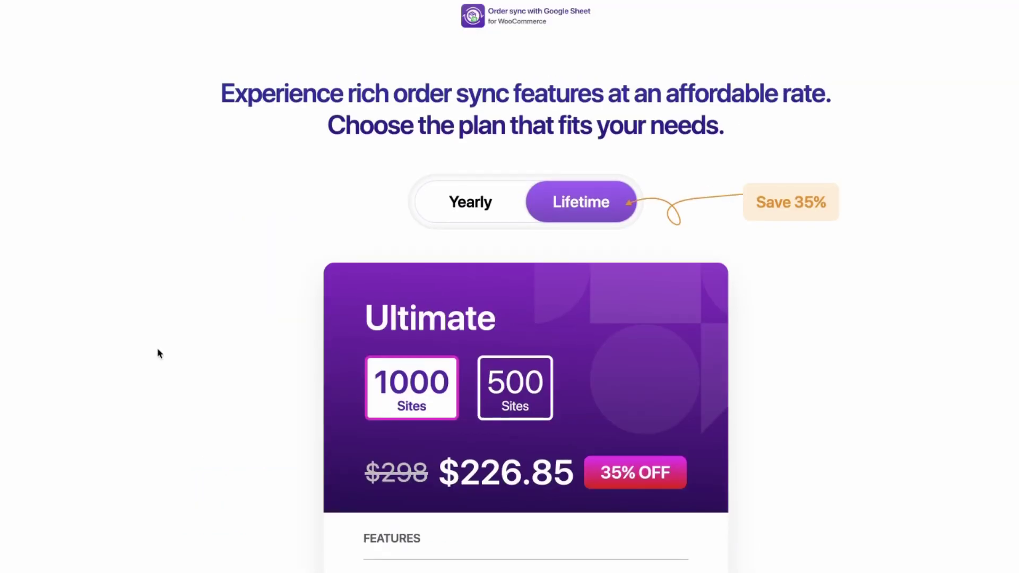
left_click(470, 207)
scroll(193, 272, "down", 2)
scroll(259, 332, "up", 2)
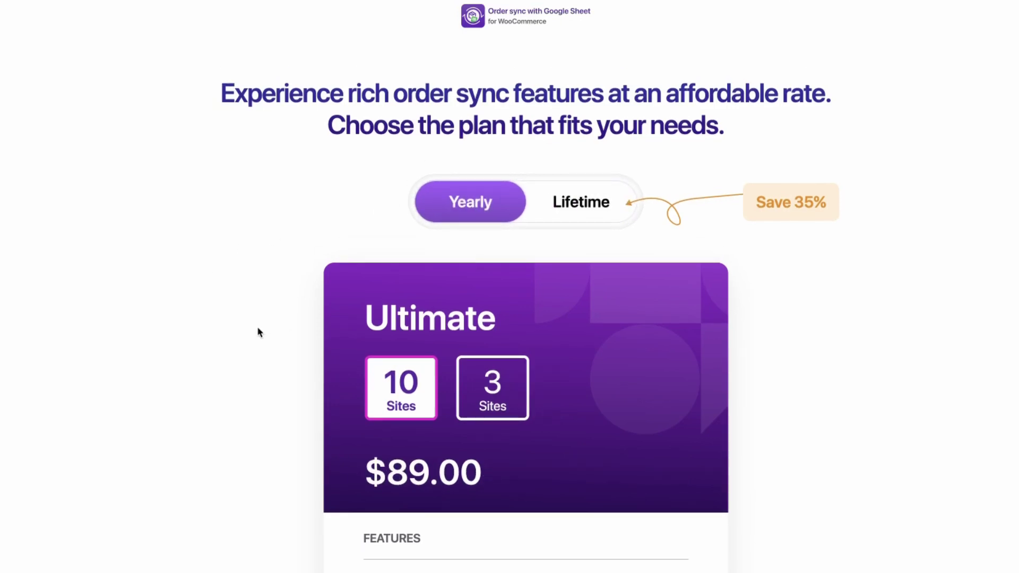
left_click(481, 379)
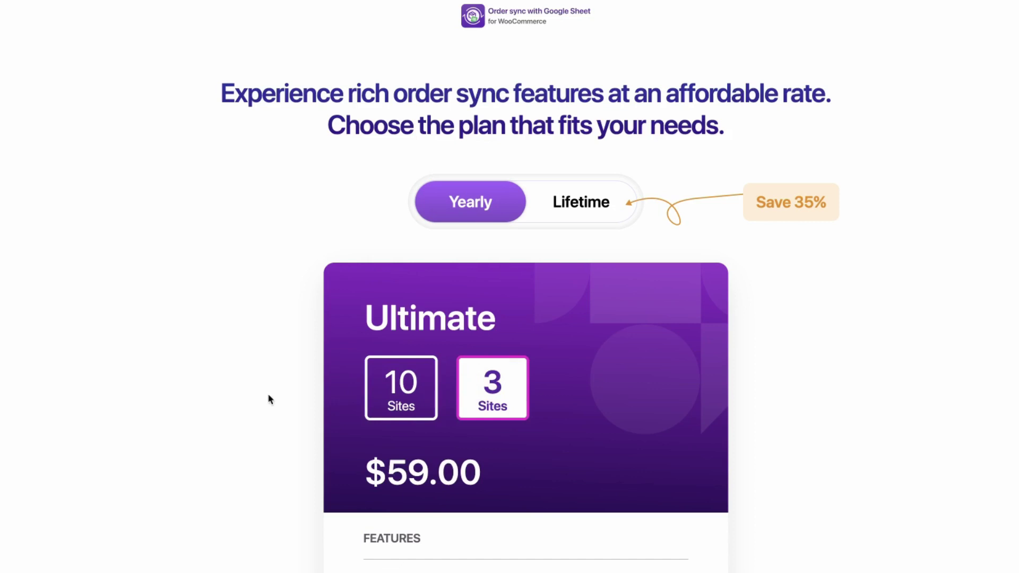
left_click(579, 208)
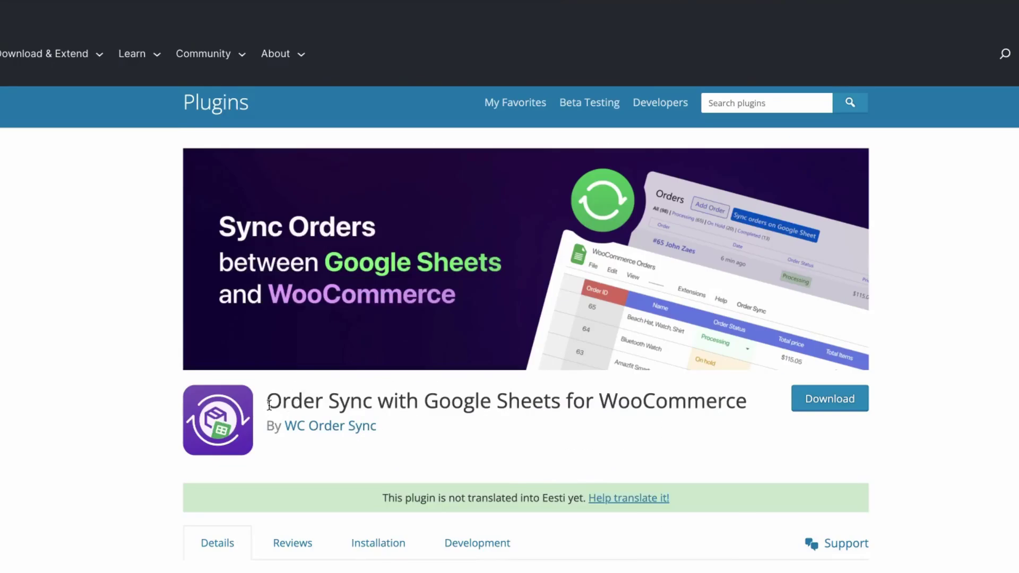
- Install and activate the free Order Sync with Google Sheets for WooCommerce plugin
left_click_drag(270, 405, 747, 402)
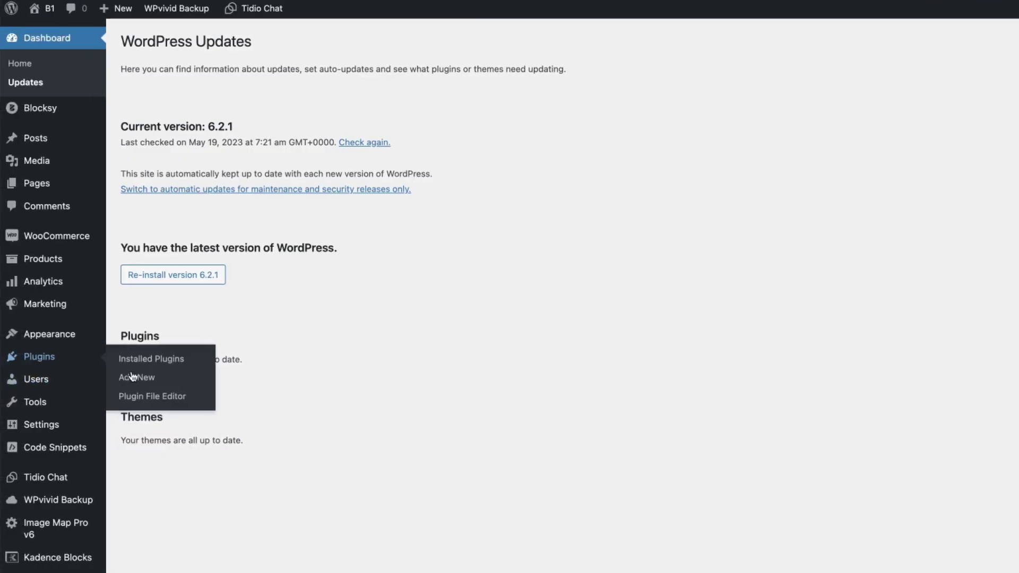
left_click(133, 378)
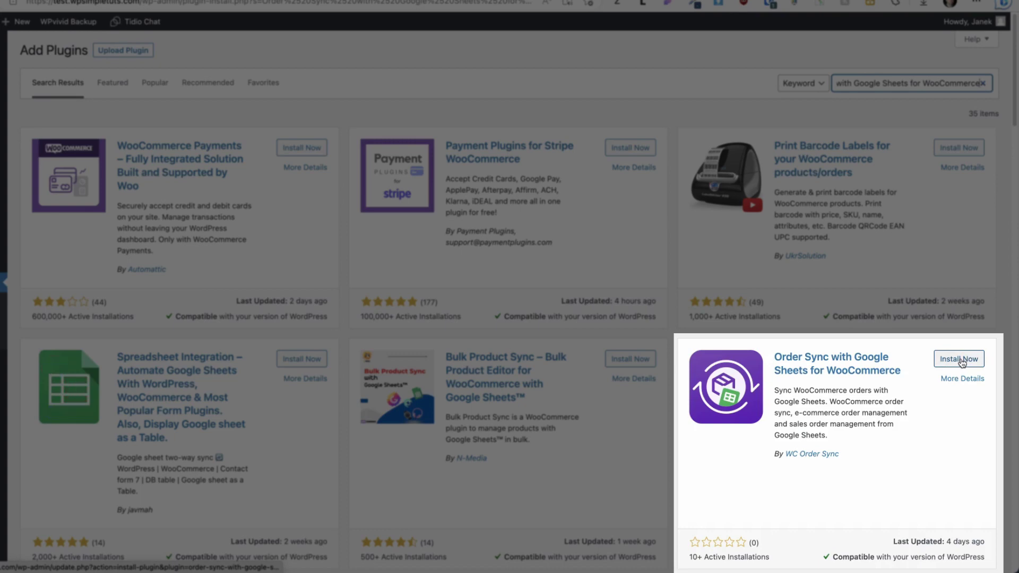
left_click(962, 359)
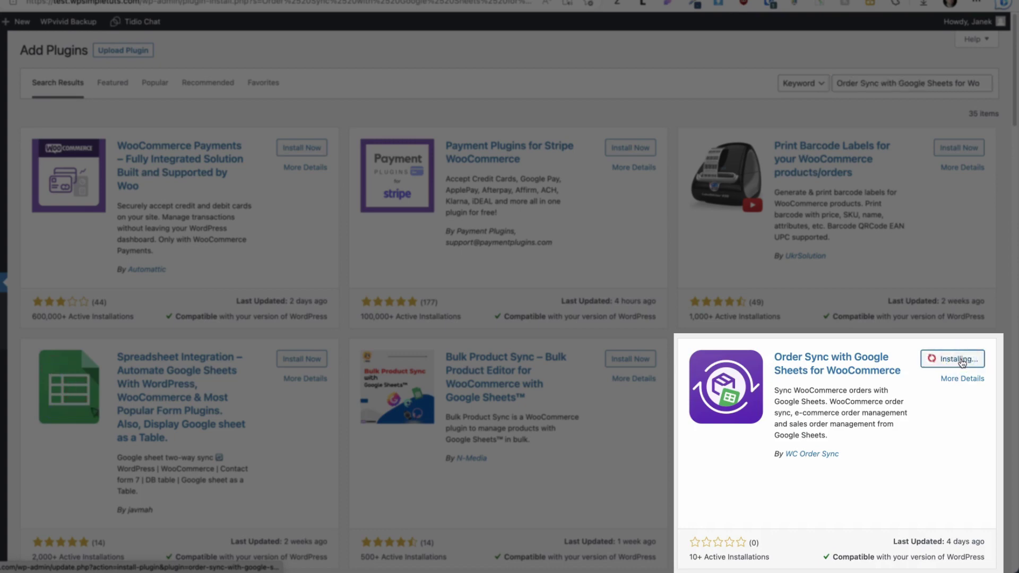
left_click(962, 359)
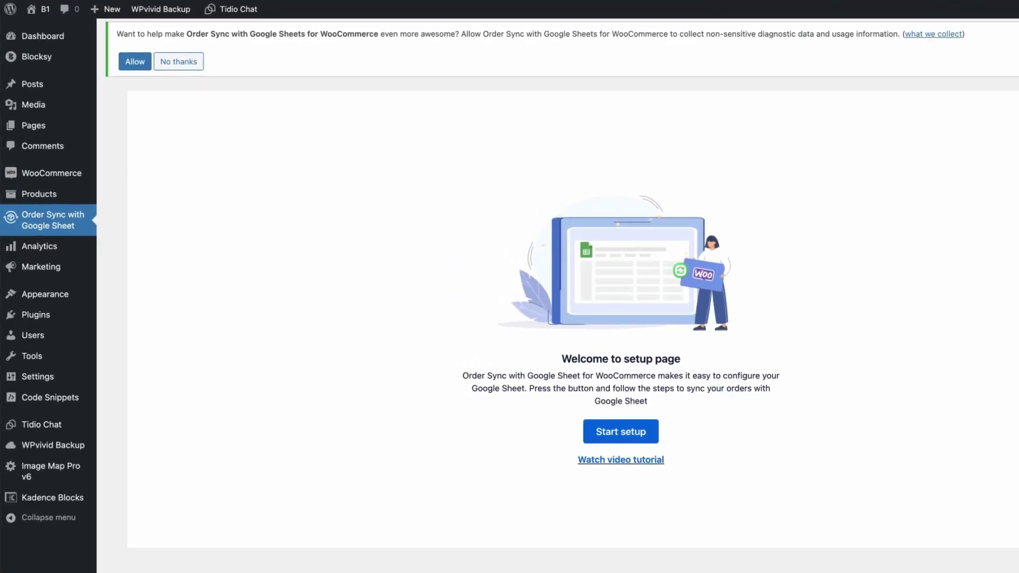
- Upload, install and activate the Ultimate plugin zip, then activate its license key
mouse_move(50, 315)
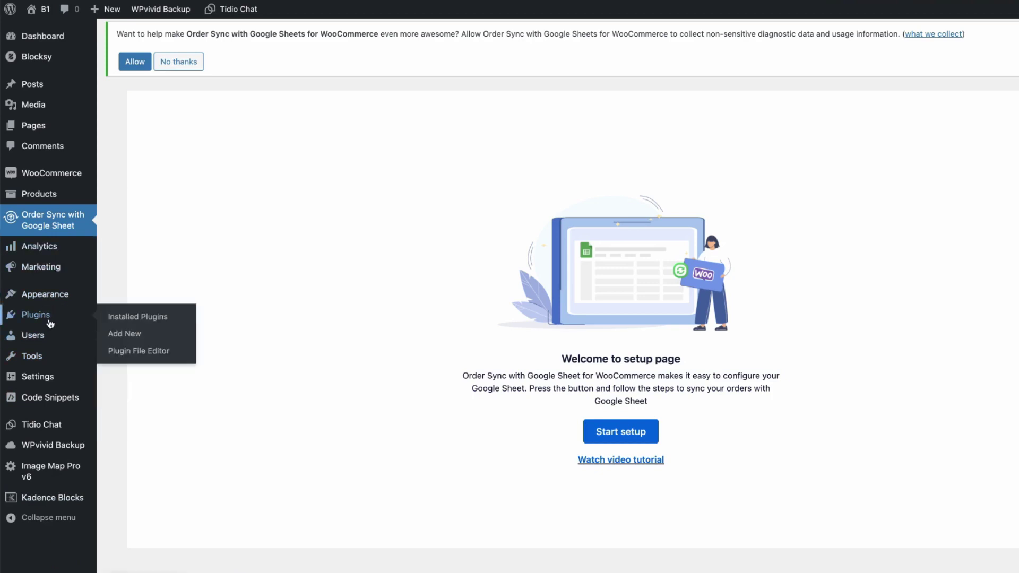
left_click(124, 334)
left_click(218, 40)
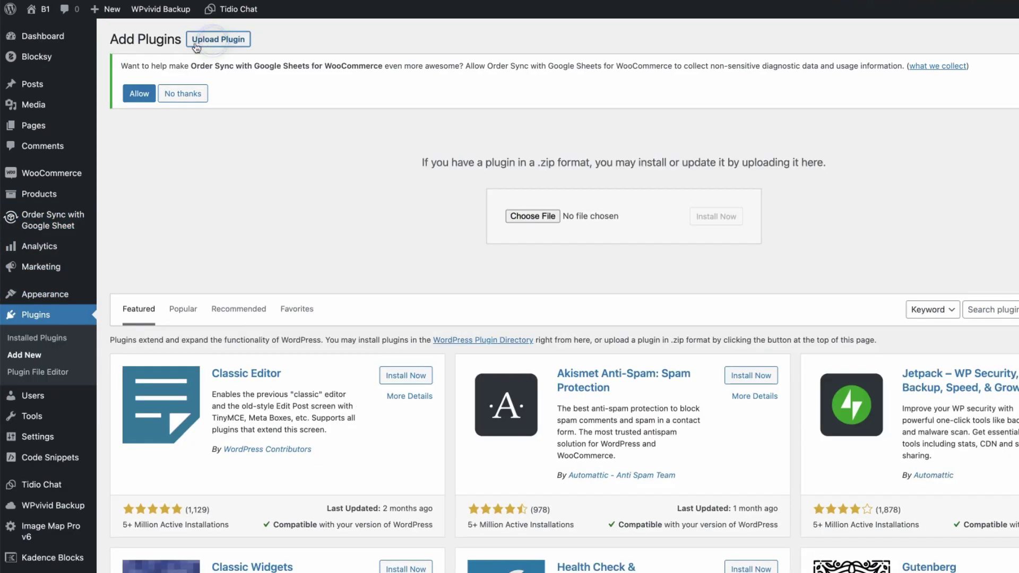
left_click_drag(32, 416, 642, 218)
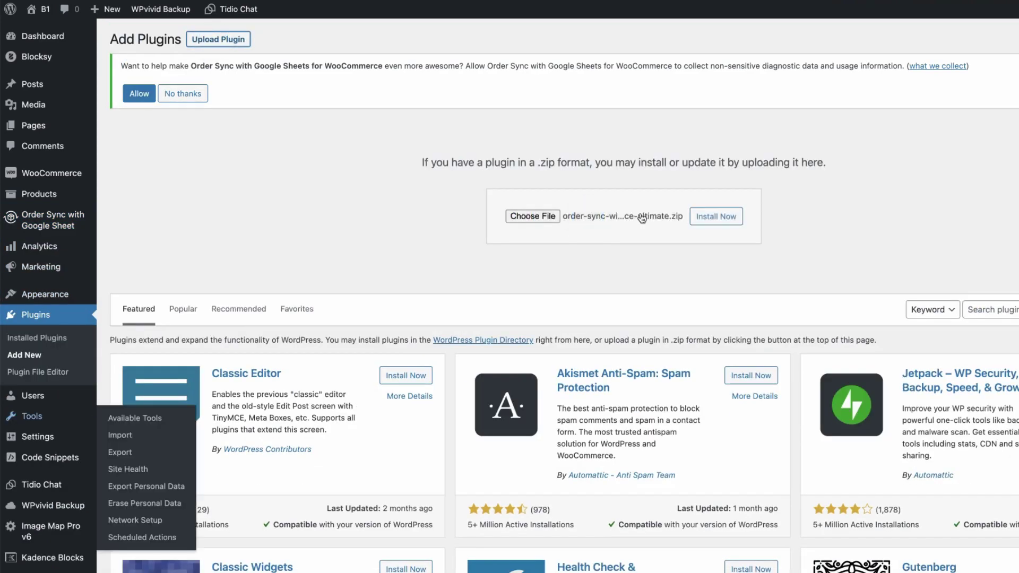
left_click(716, 216)
left_click(142, 204)
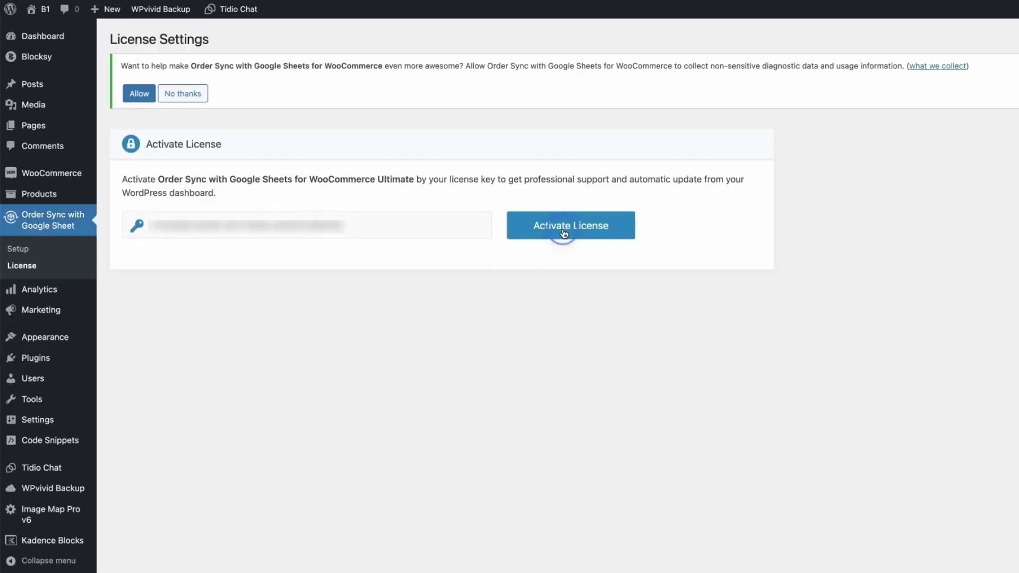
left_click(564, 234)
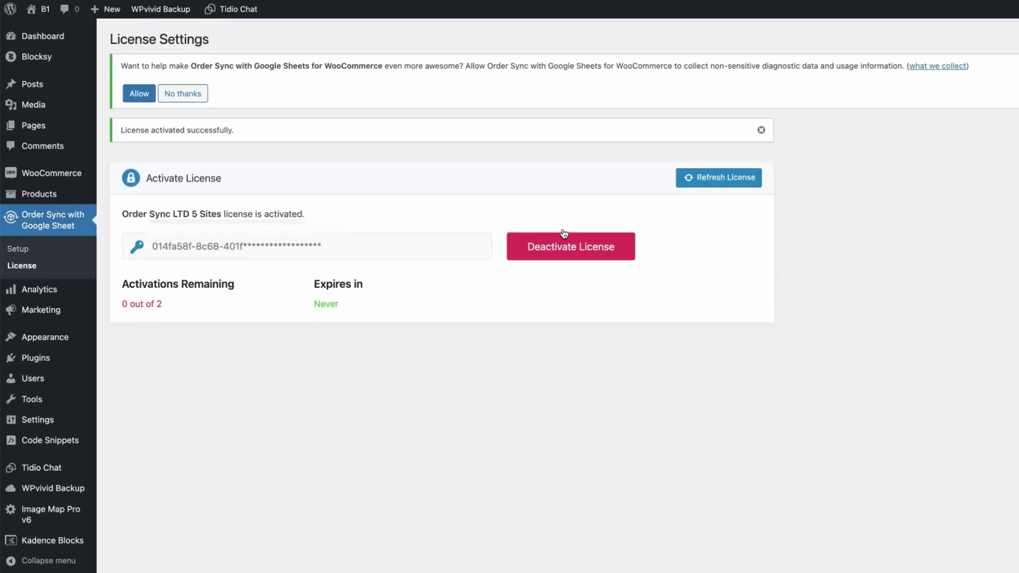
- Open the Order Sync setup page and start the setup wizard
left_click(18, 250)
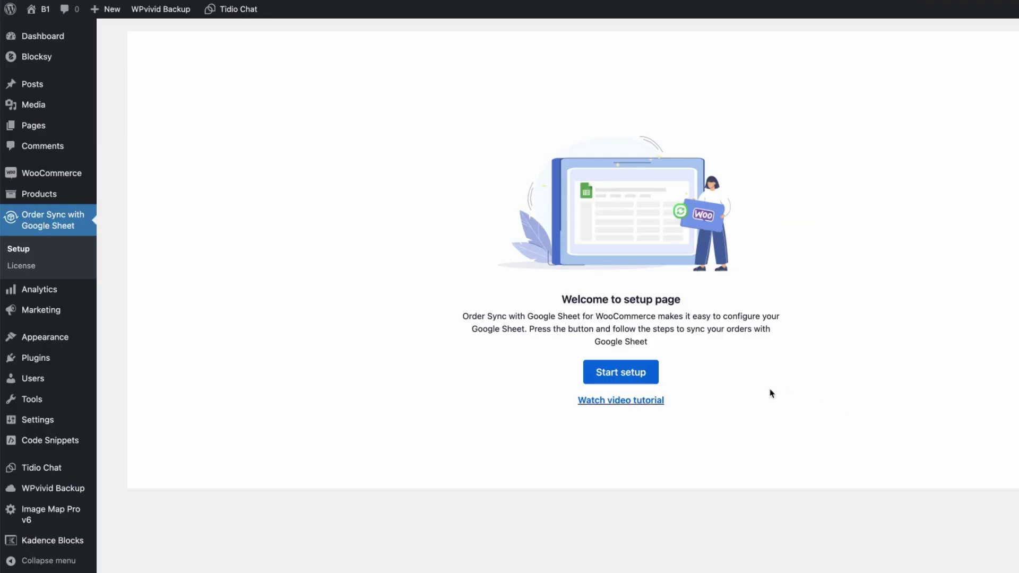
left_click(617, 370)
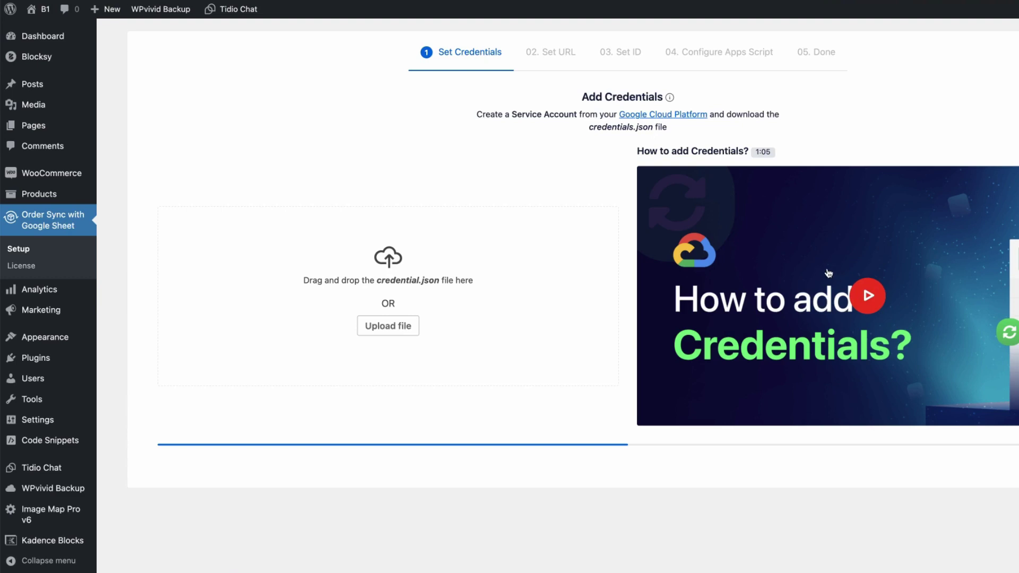
- Create a new Google Cloud project named 'My demo sync'
left_click(649, 116)
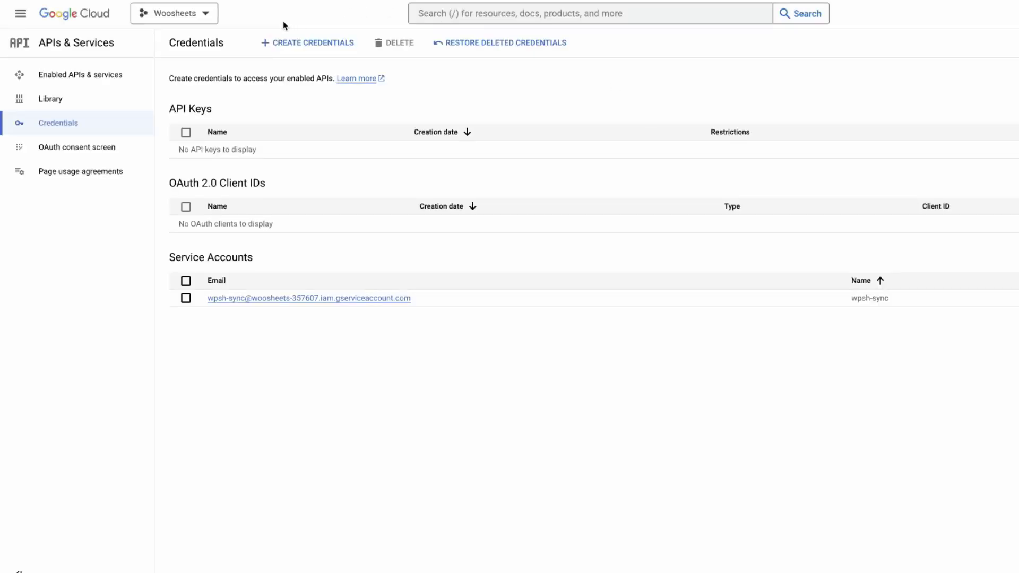
left_click(167, 14)
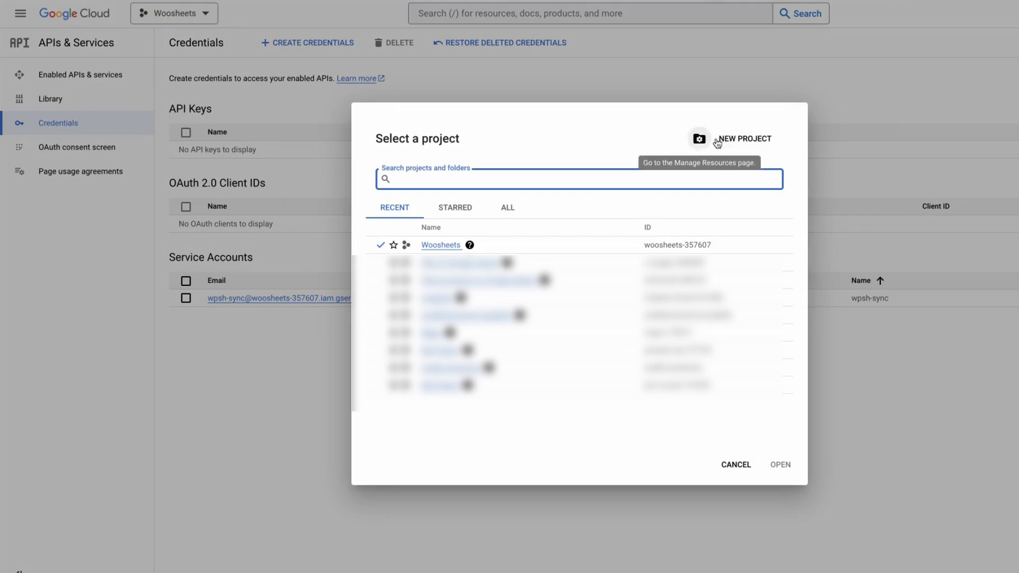
left_click(742, 140)
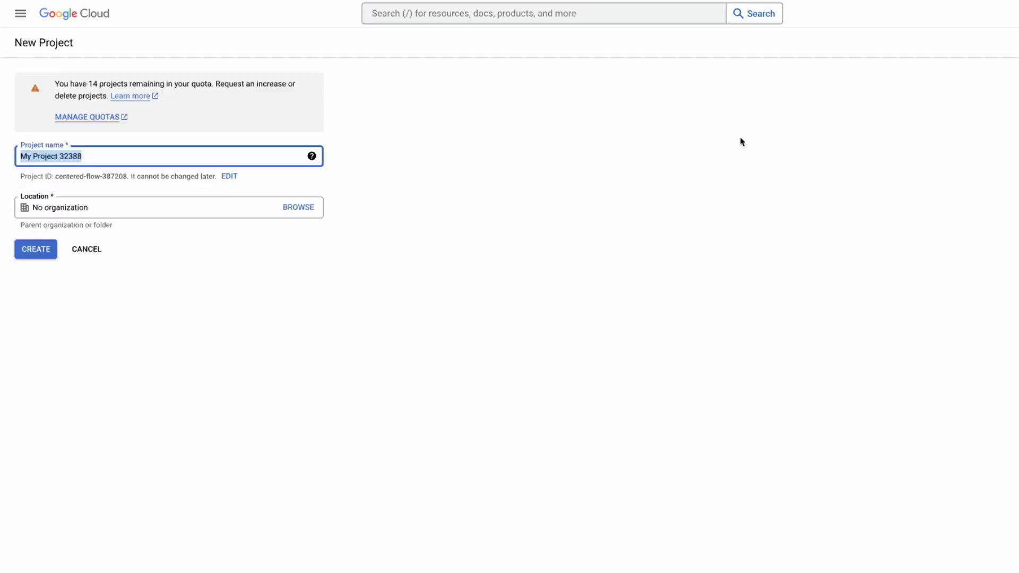
type("My demo sync")
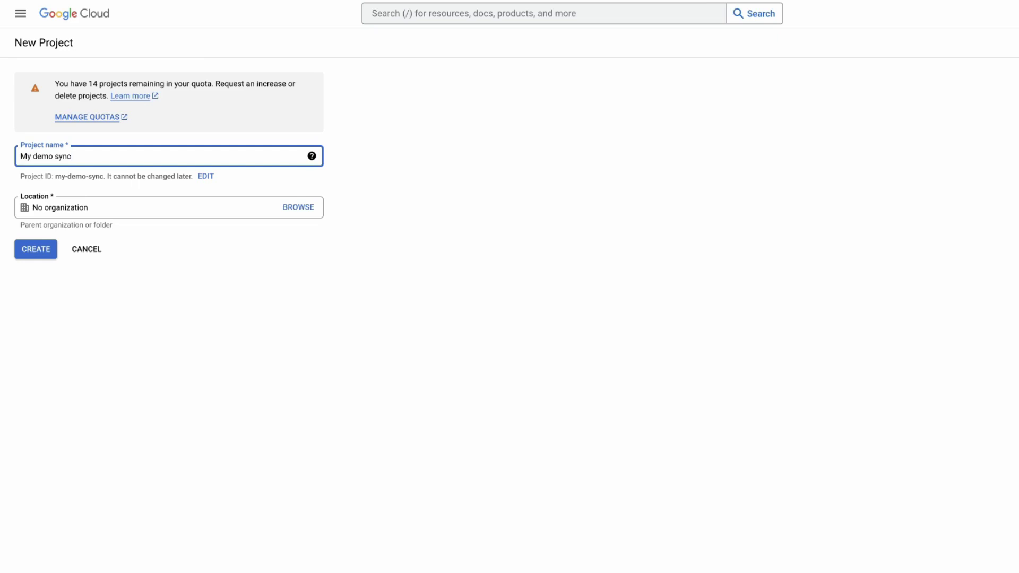
key("Tab")
left_click(36, 254)
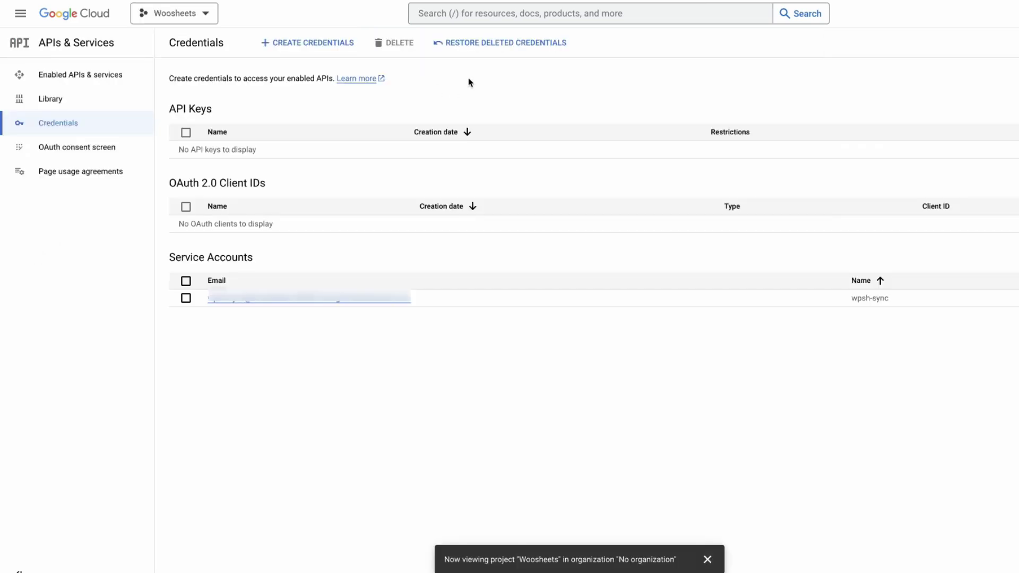
- Create a service account named 'wooordersync', skipping the optional role step
left_click(311, 43)
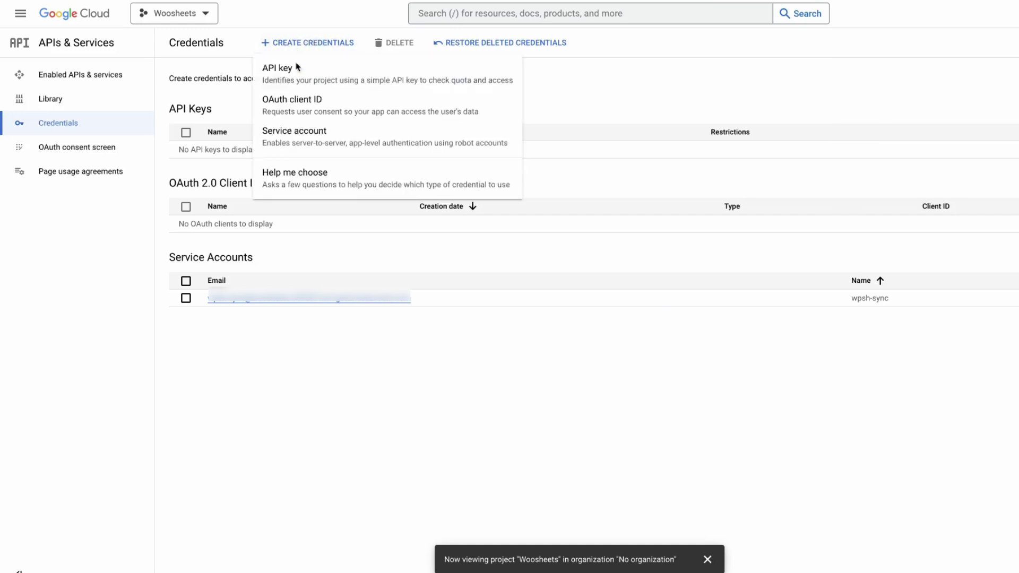
left_click(285, 134)
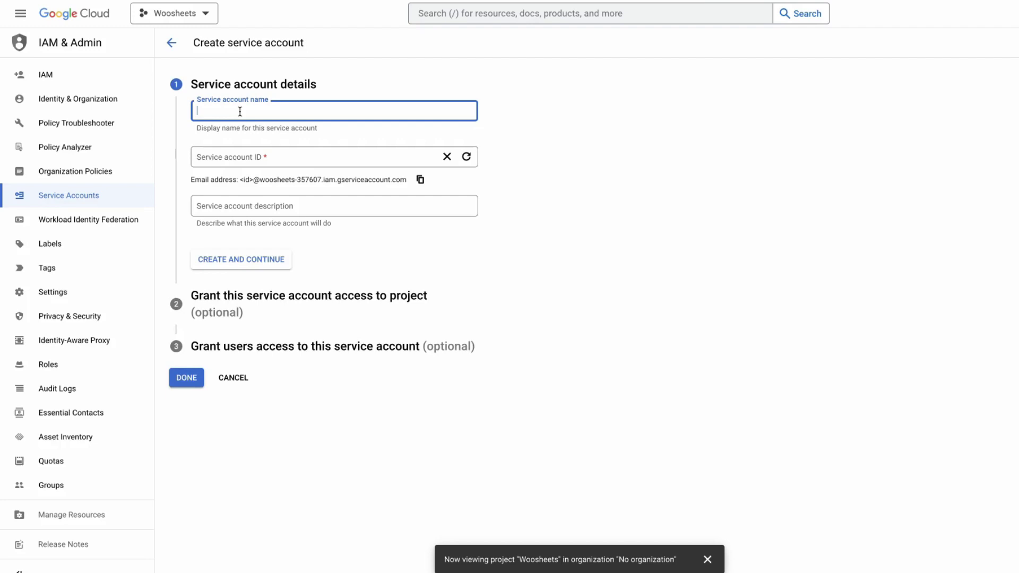
type("wooordersync")
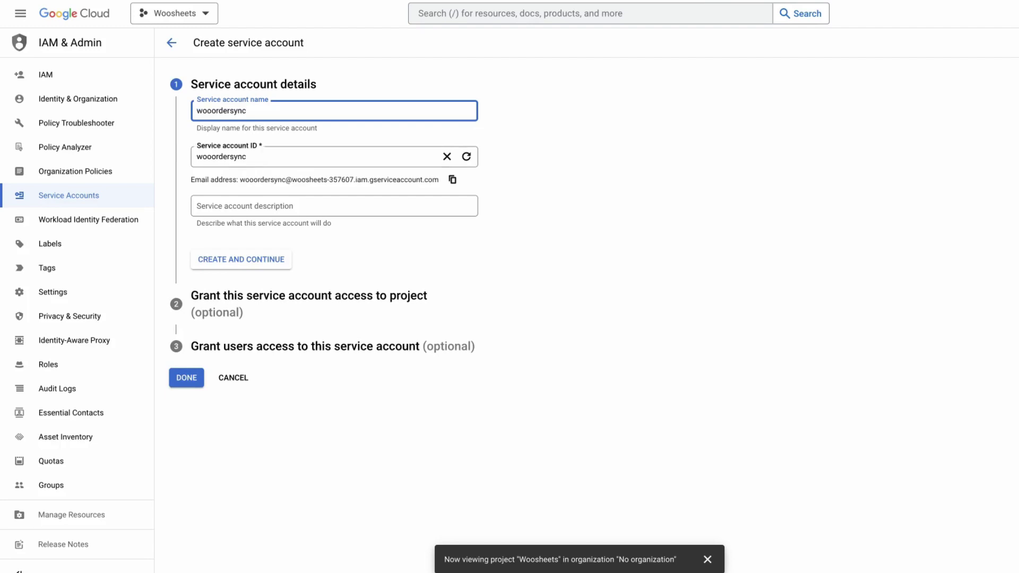
left_click(246, 260)
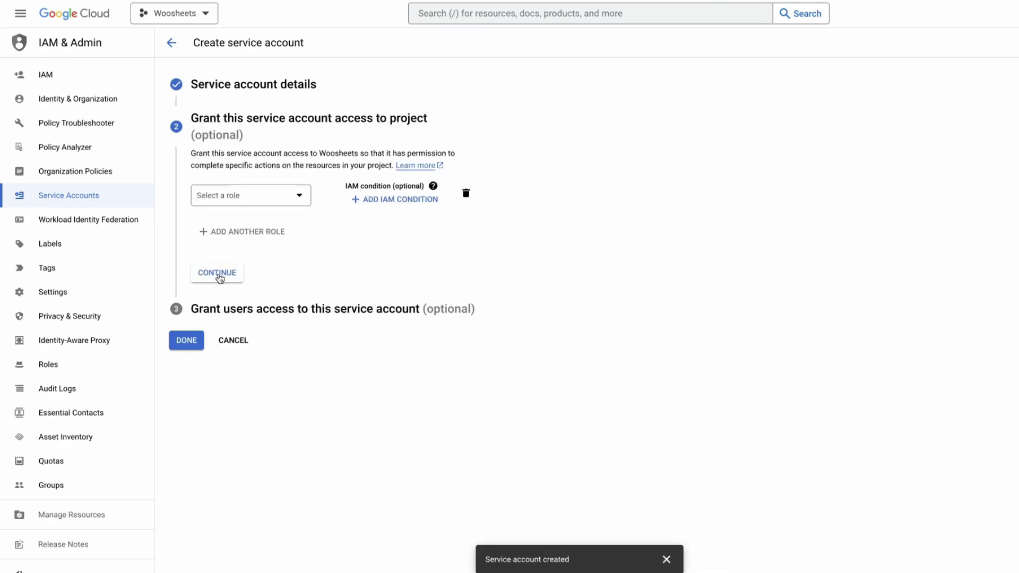
left_click(219, 275)
left_click(186, 331)
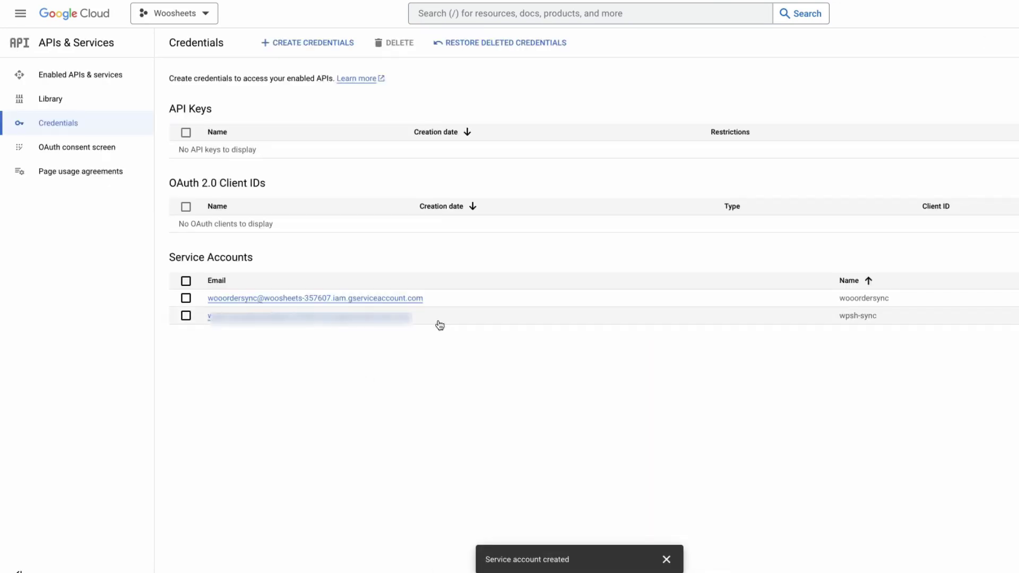
left_click(374, 299)
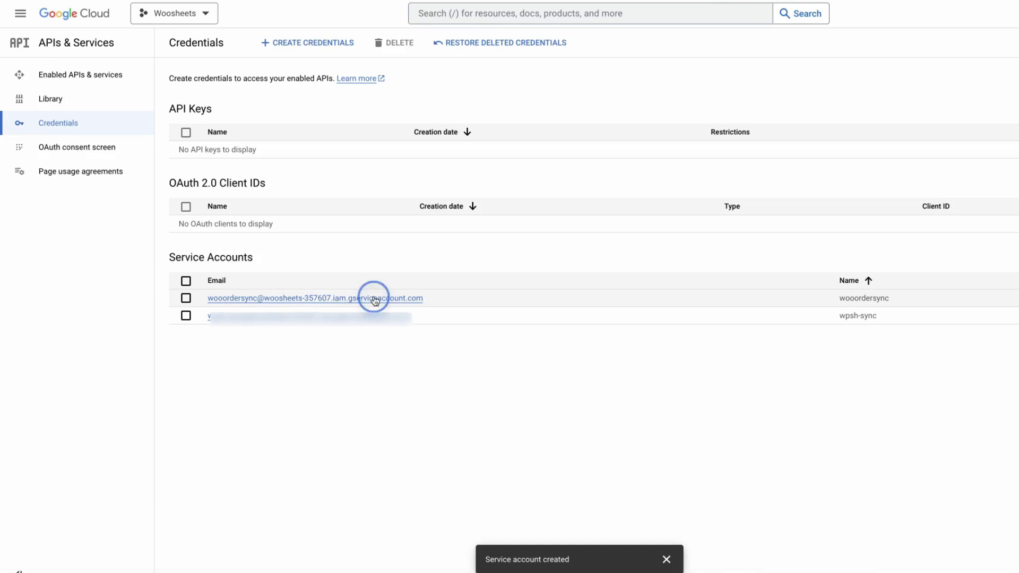
- Create a JSON private key for wooordersync and save the downloaded file
left_click(317, 69)
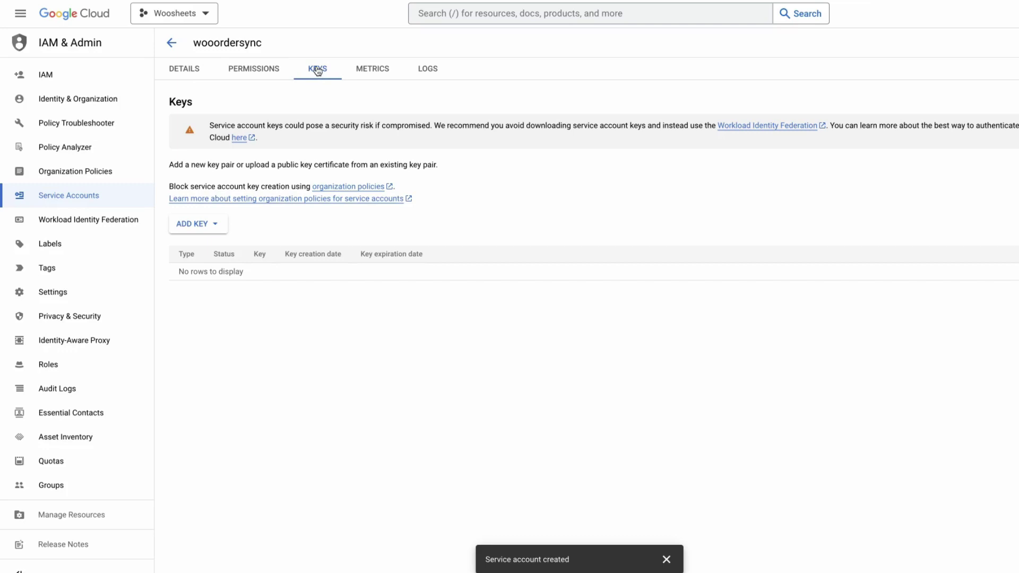
left_click(207, 225)
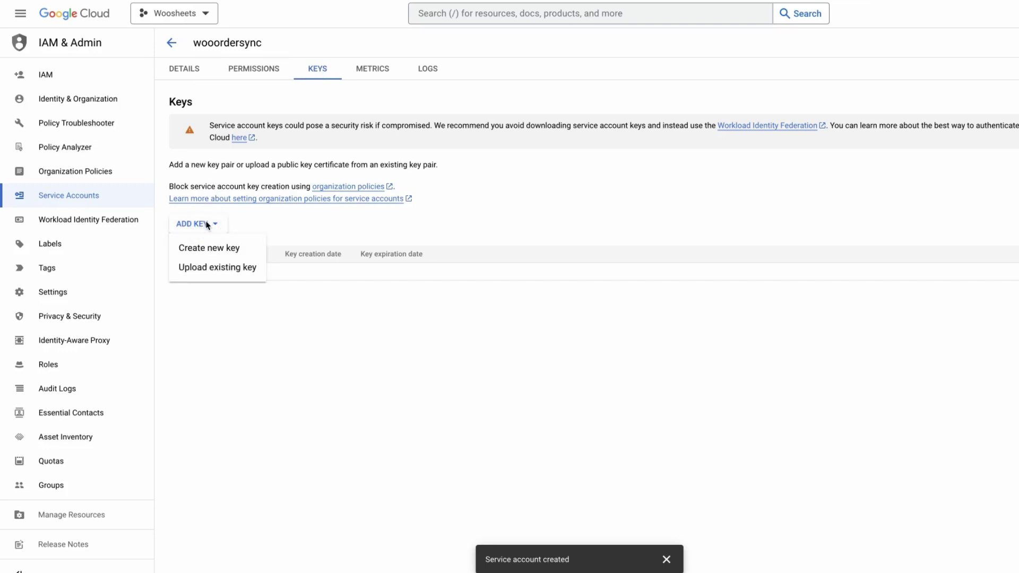
left_click(211, 250)
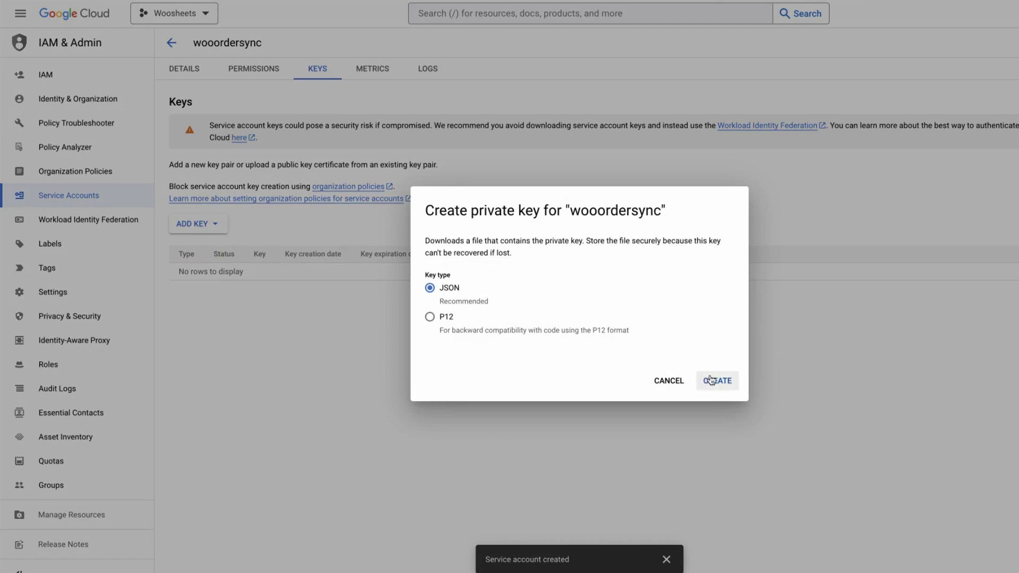
left_click(717, 381)
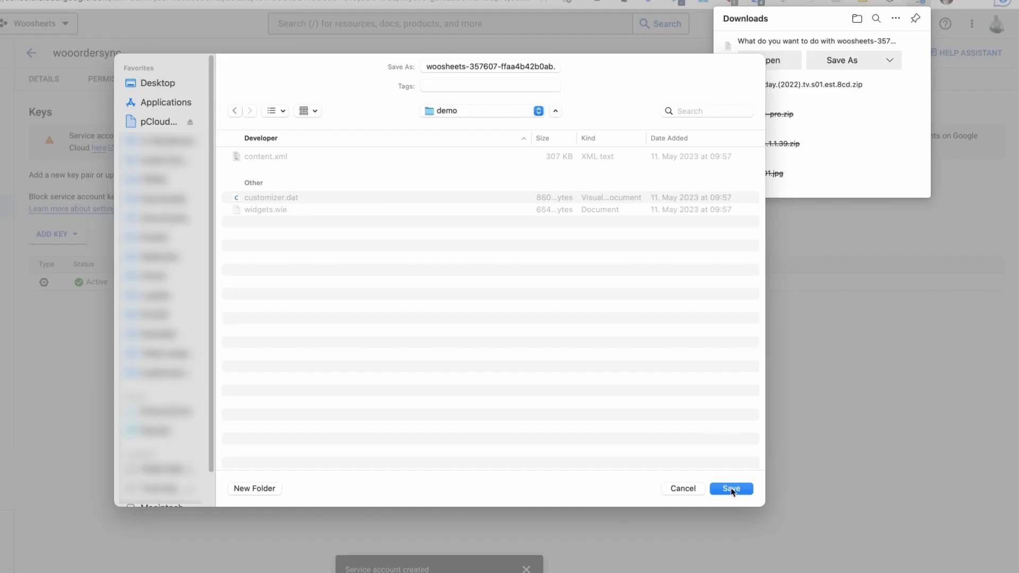
left_click(731, 489)
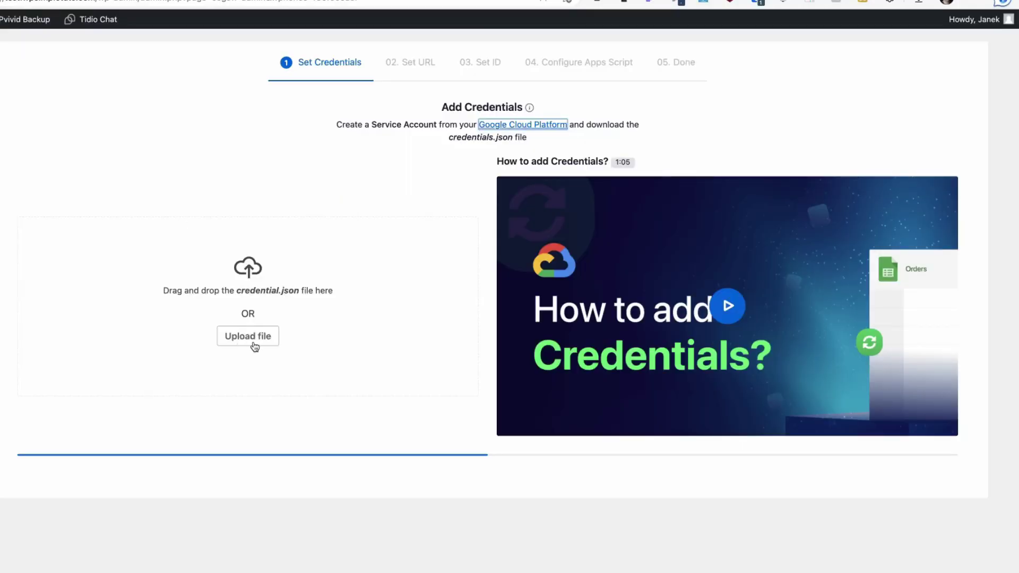
- Upload the downloaded JSON key file from the demo folder as the credentials file
left_click(252, 343)
left_click(351, 213)
double_click(351, 213)
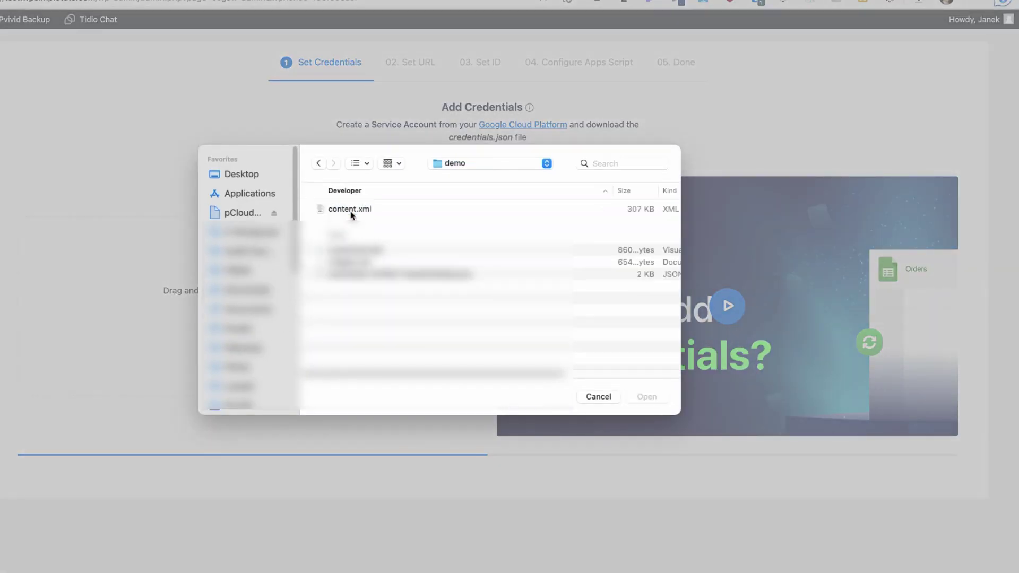
left_click(415, 274)
left_click(646, 397)
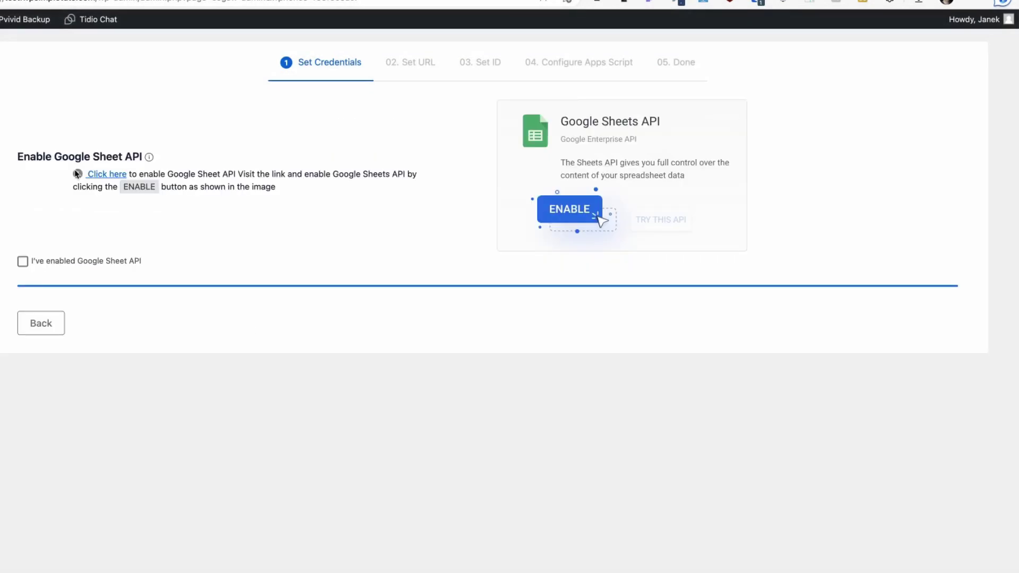
- Enable the Google Sheets API, confirm it in the wizard, and advance to Set URL
left_click(103, 178)
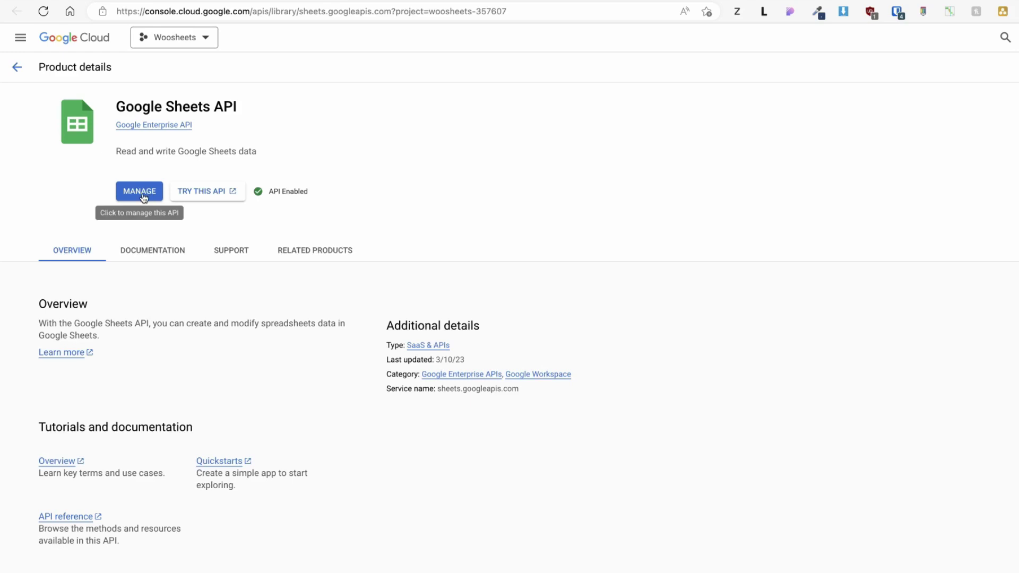
key("super+w")
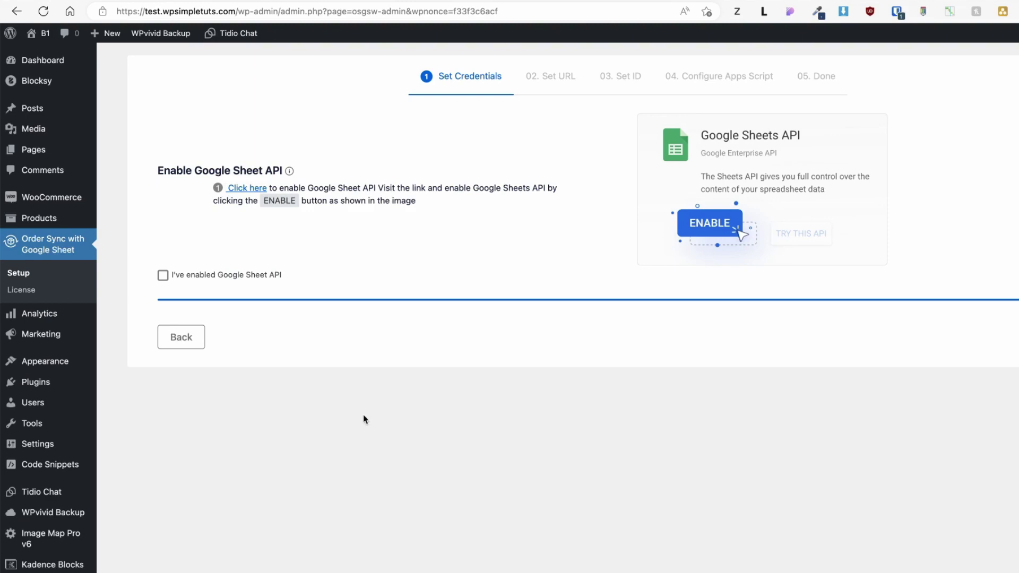
left_click(162, 275)
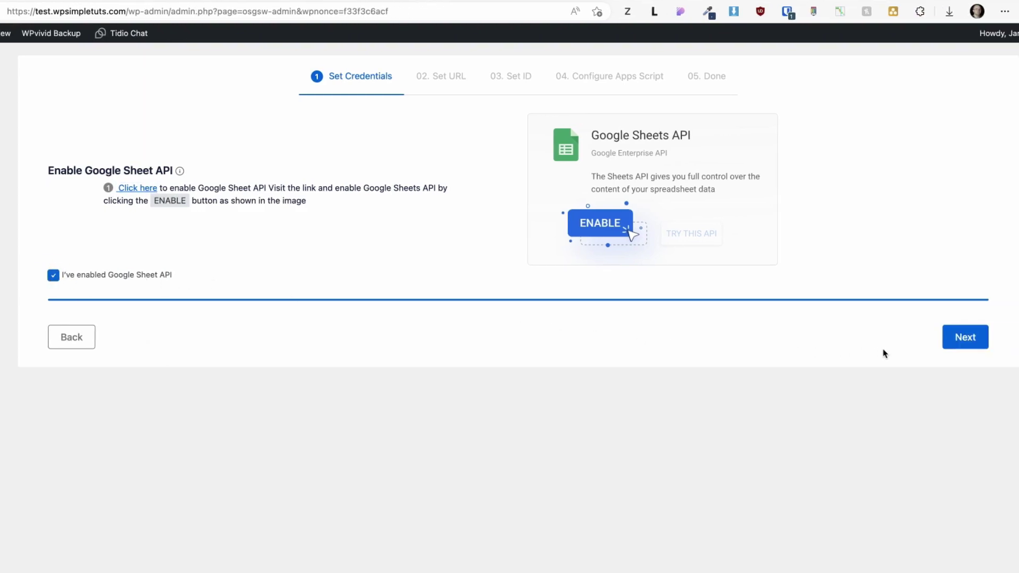
left_click(965, 338)
key("ctrl+Tab")
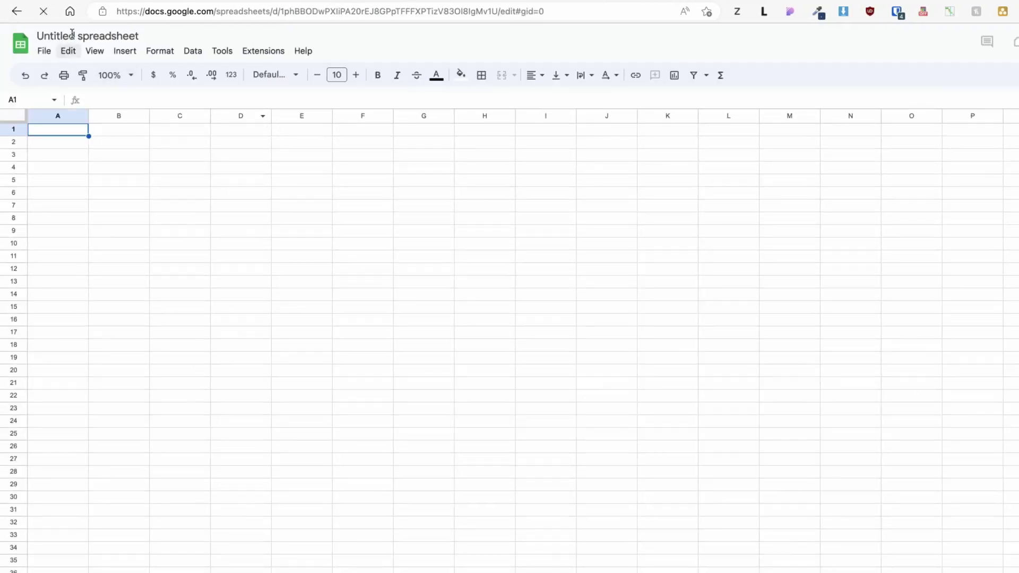
- Create a blank spreadsheet titled 'Shop orders sync' and paste its URL into the wizard
left_click(77, 33)
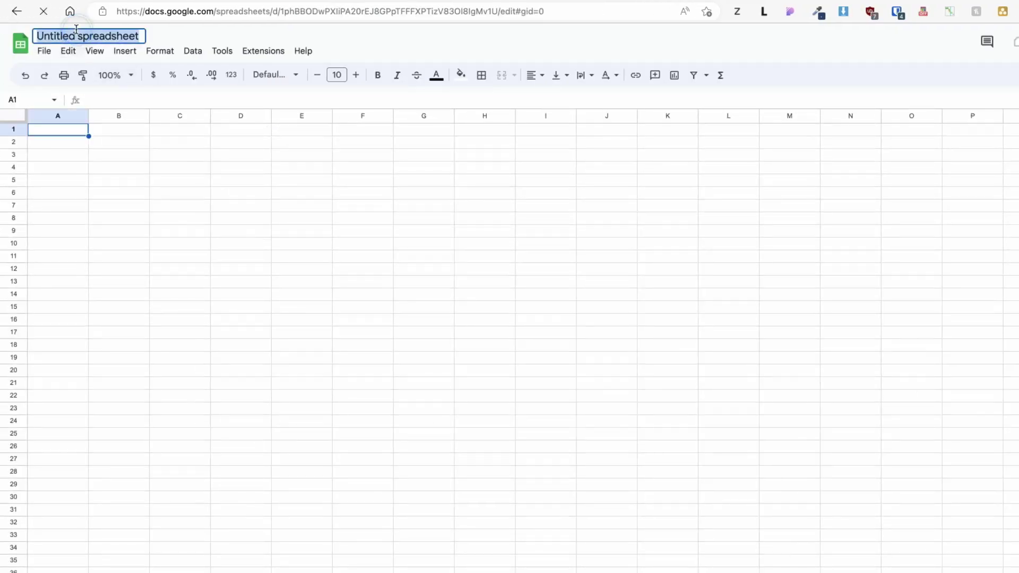
type("Shop orders sync")
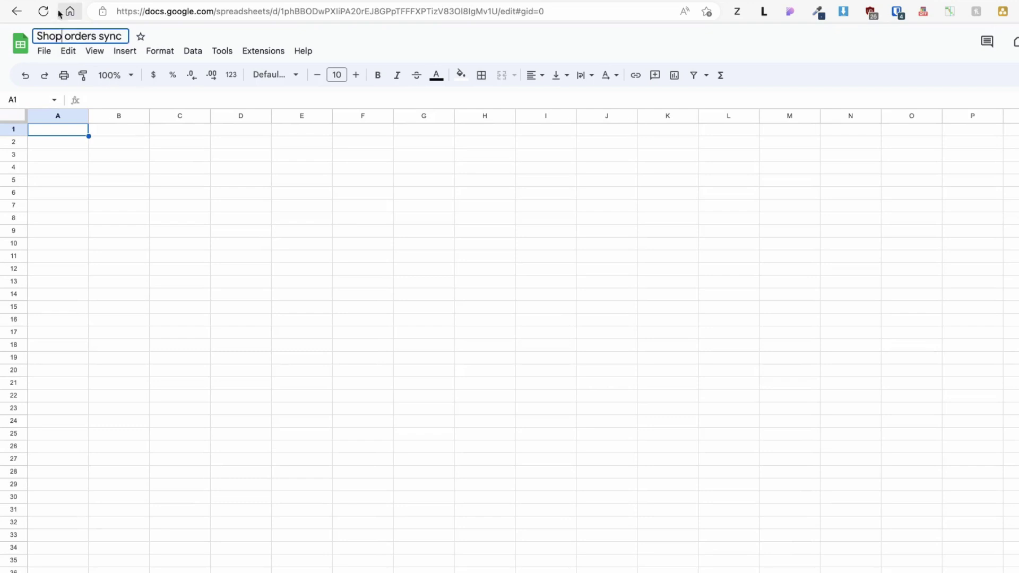
key("Return")
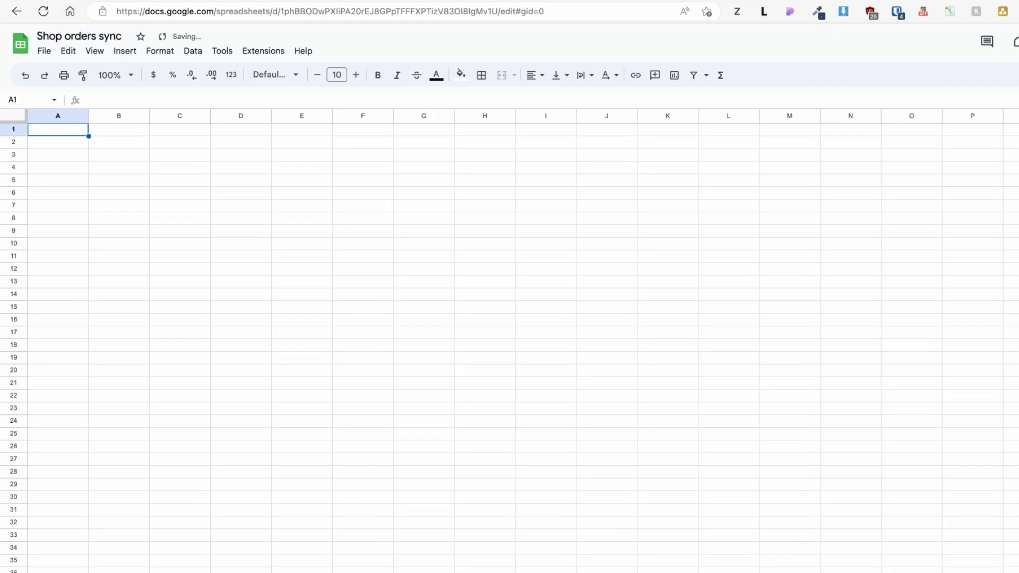
left_click(561, 11)
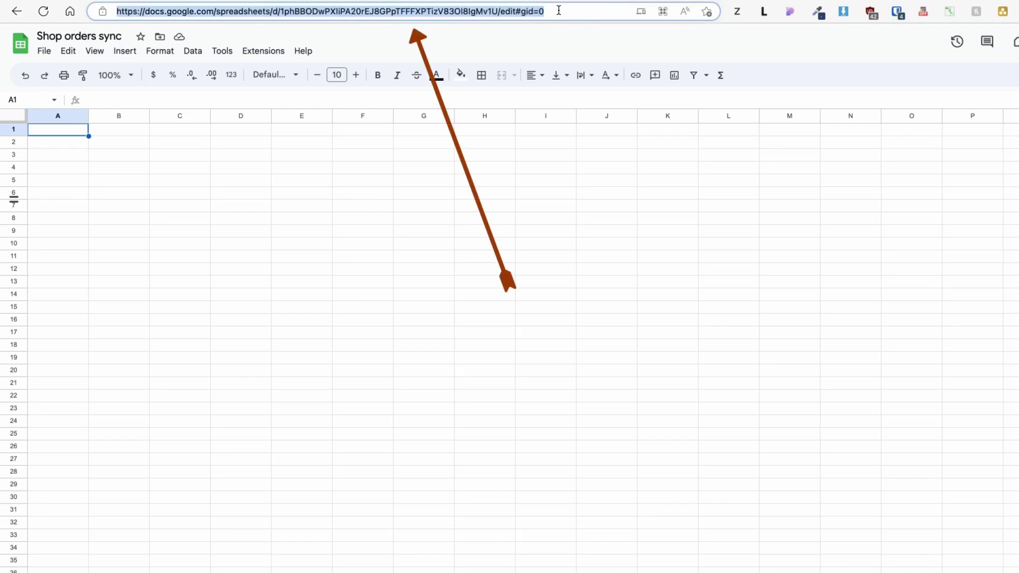
left_click(193, 177)
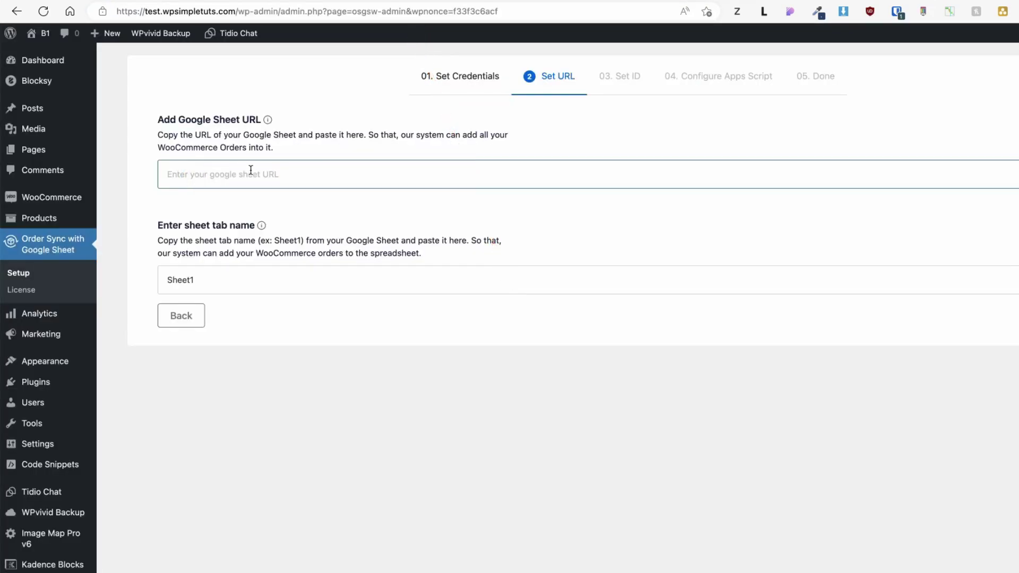
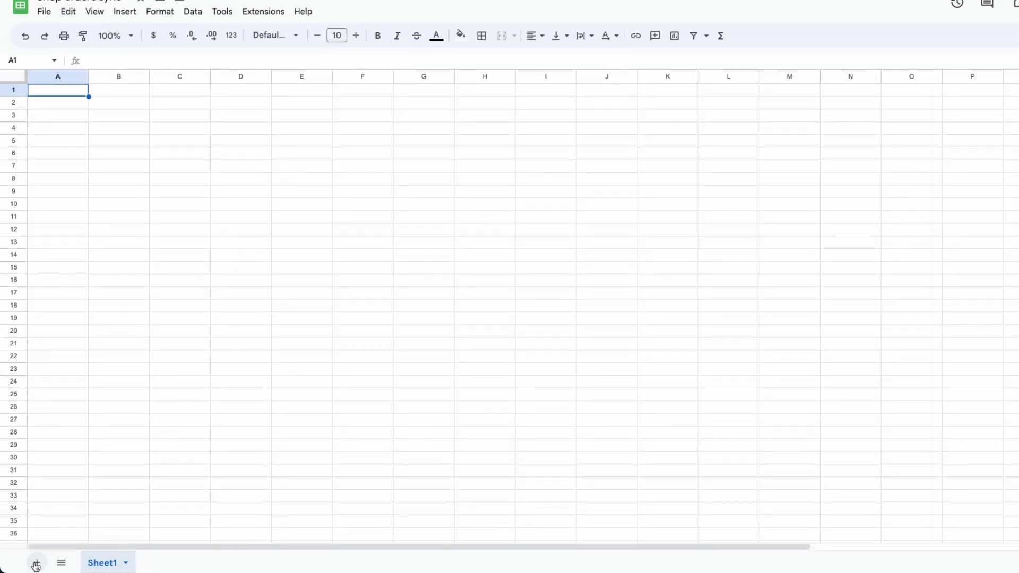
- Add a second sheet and rename the Sheet1 tab to Orders
left_click(37, 563)
left_click(102, 565)
right_click(103, 566)
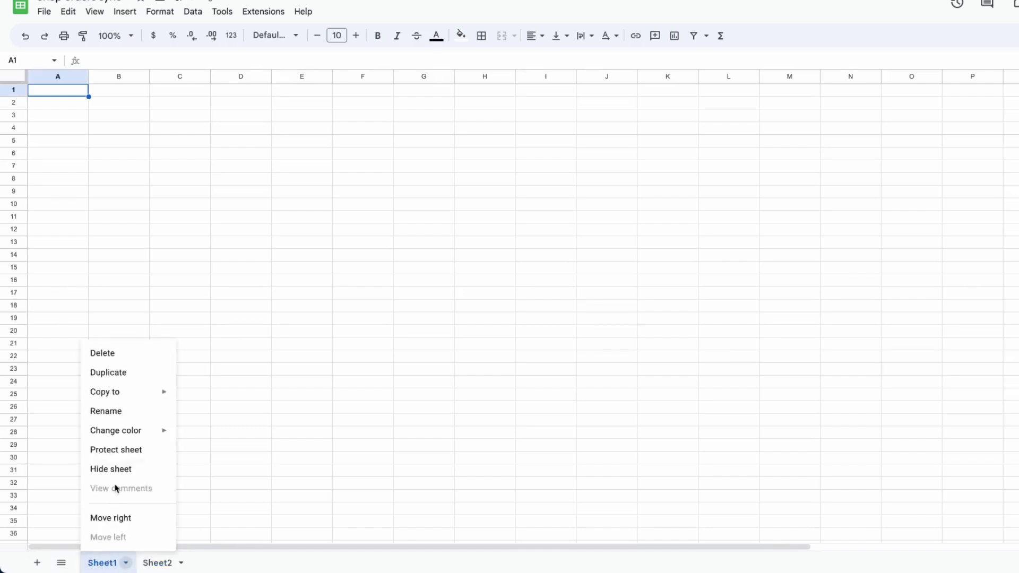
left_click(107, 412)
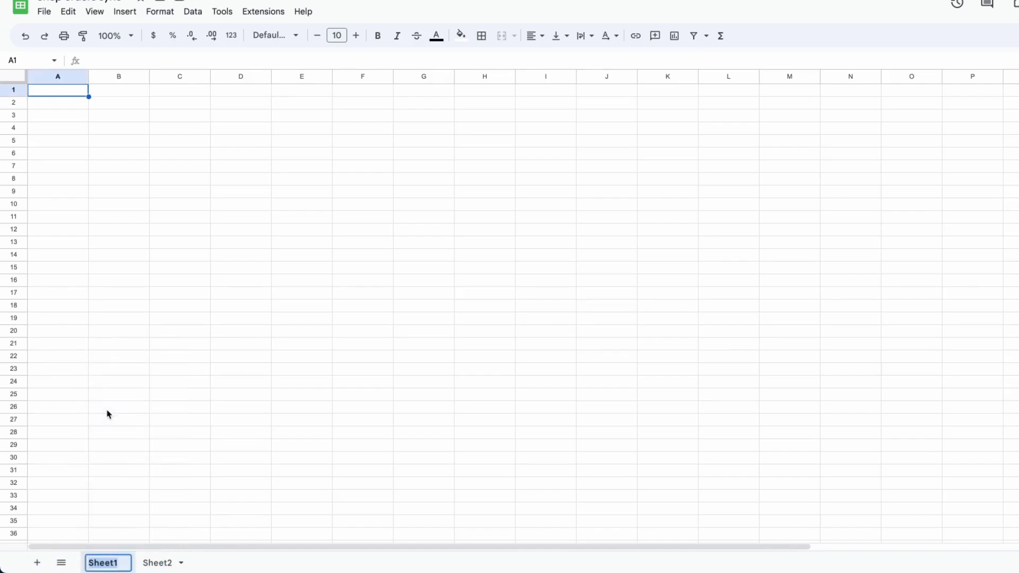
type("Orders")
left_click(289, 432)
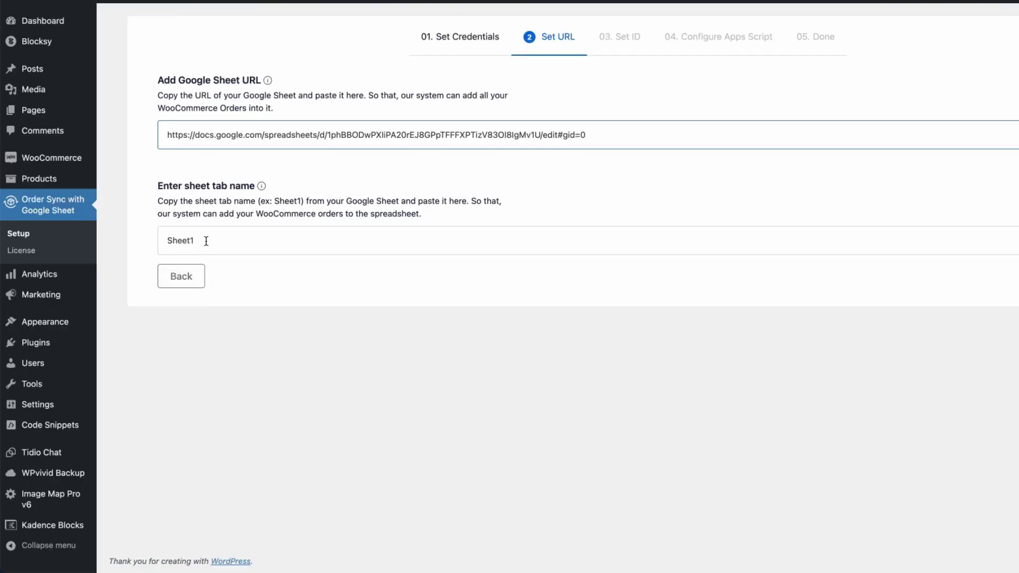
- Enter Orders as the wizard's sheet tab name and continue to the Set ID step
double_click(206, 241)
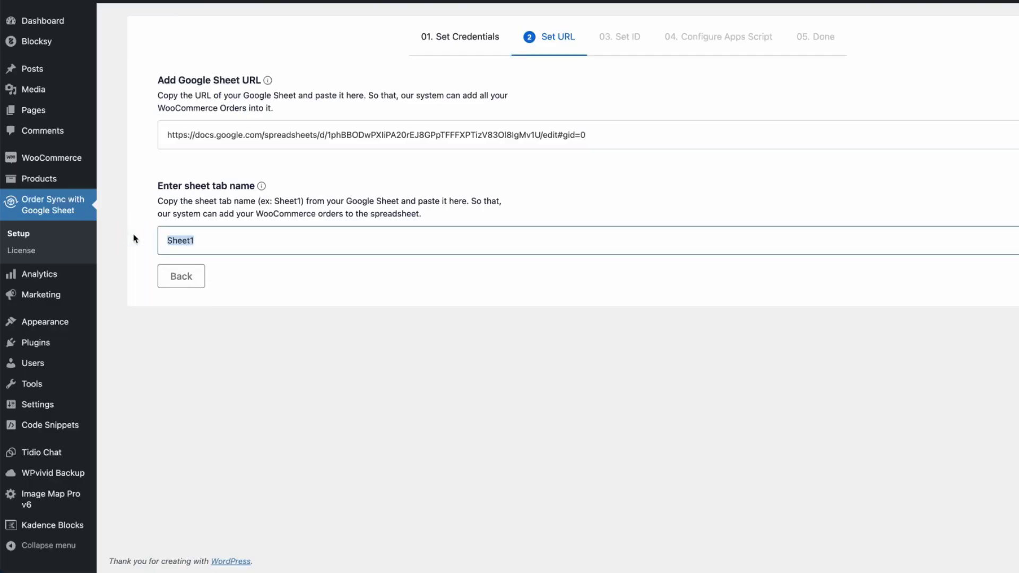
type("Orders")
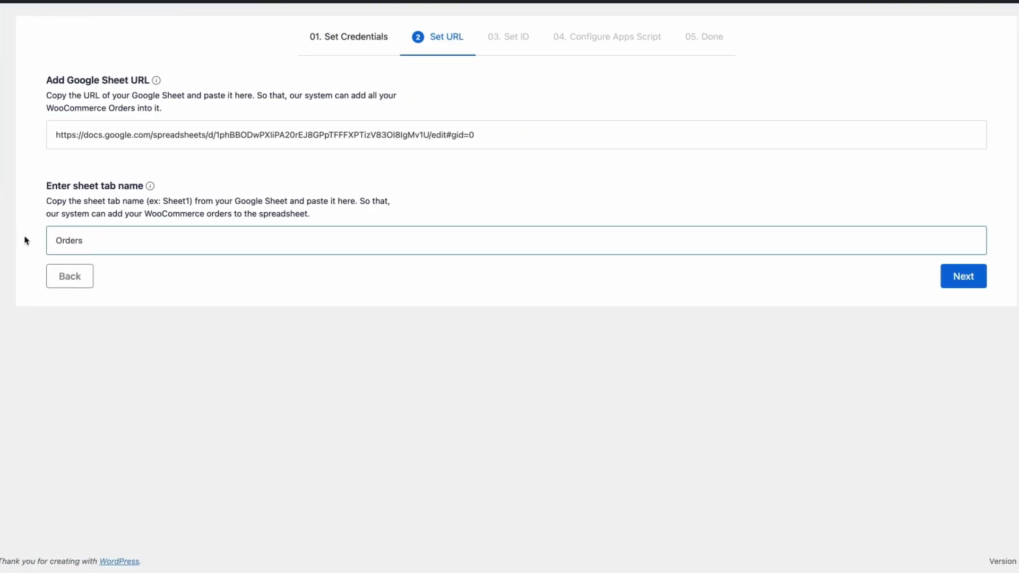
left_click(964, 277)
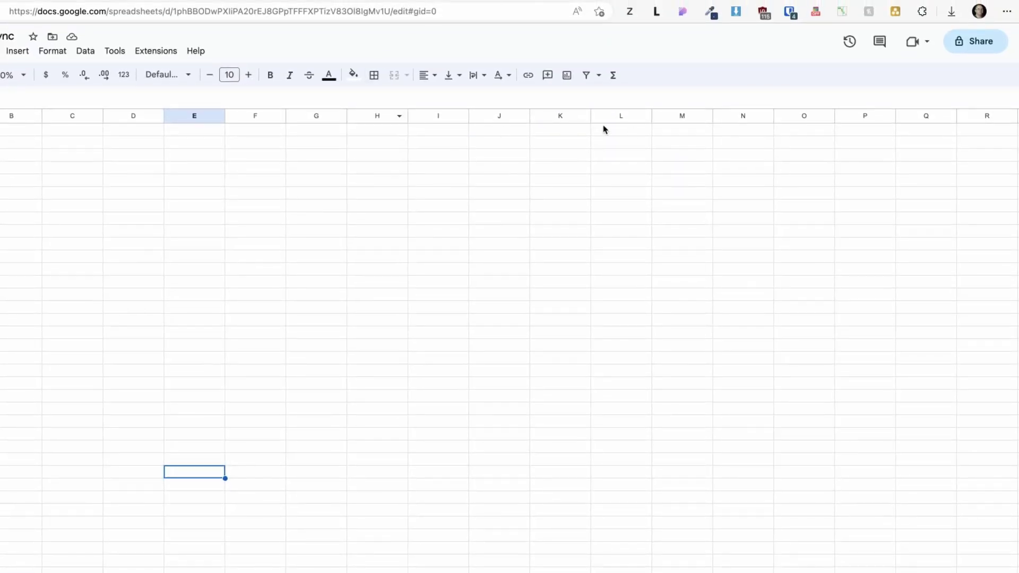
- Share the spreadsheet with the service account email as Editor
left_click(977, 47)
key("ctrl+v")
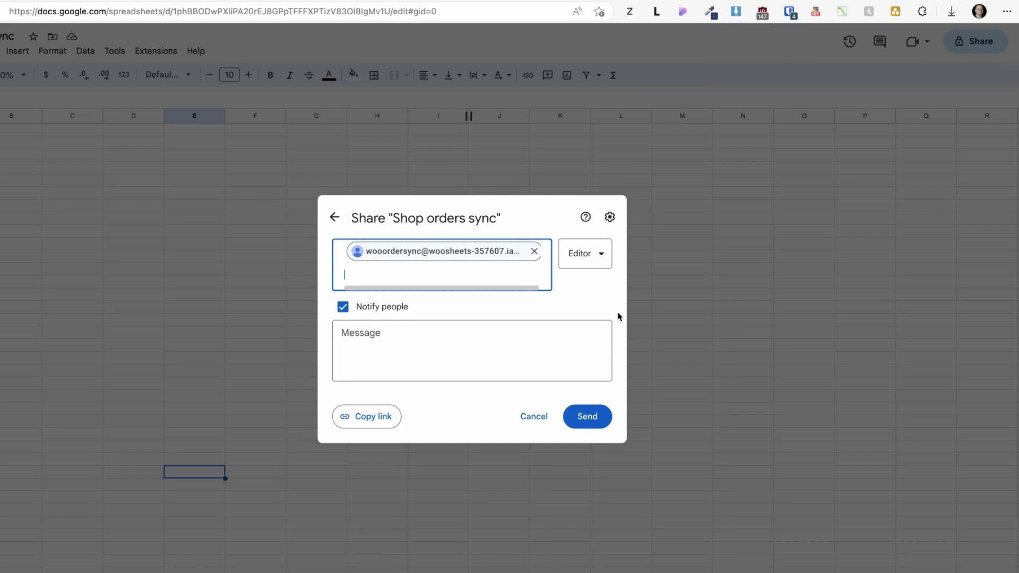
left_click(588, 417)
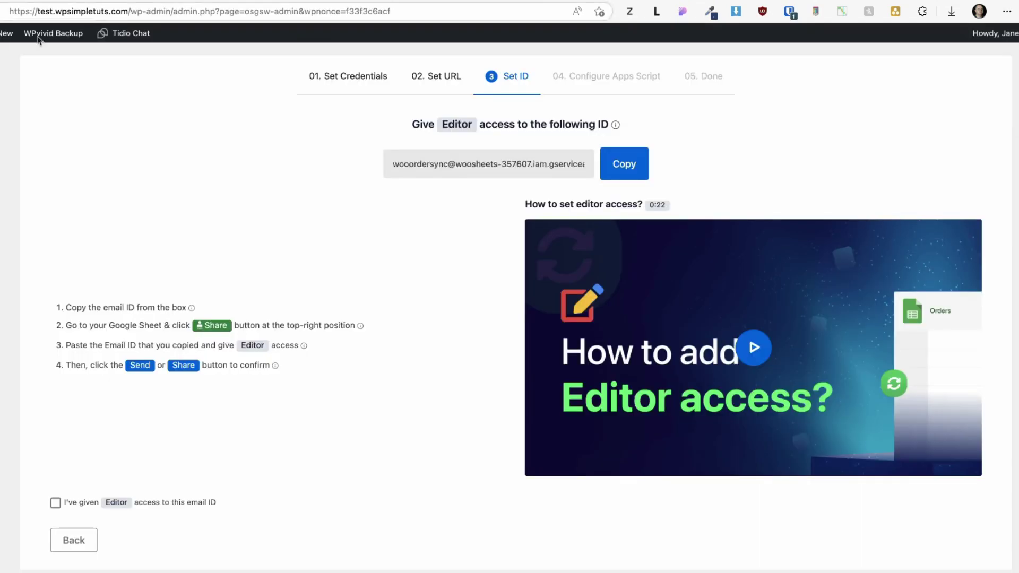
- Confirm Editor access, advance to Configure Apps Script, and copy the provided script code
left_click(56, 502)
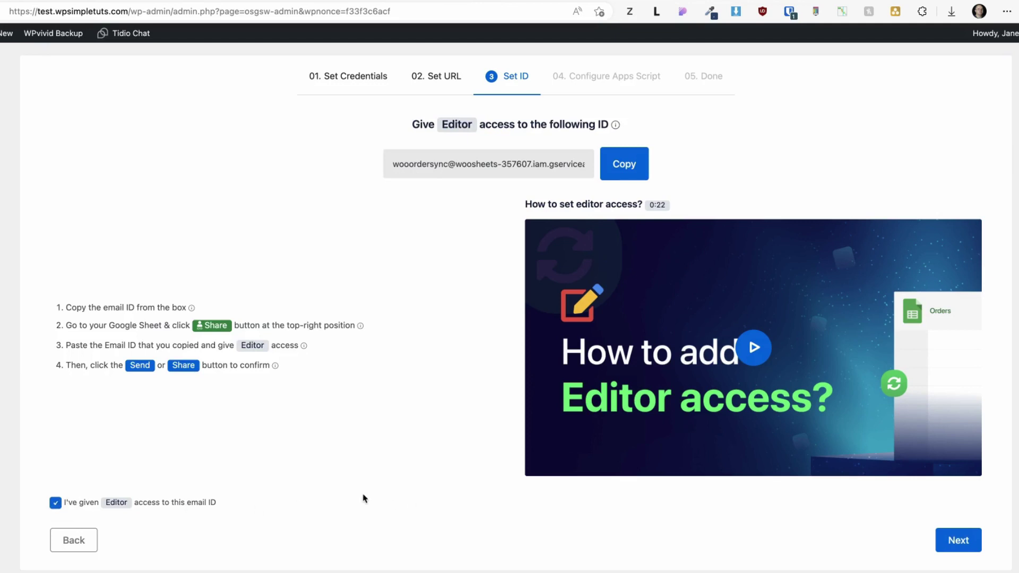
left_click(960, 547)
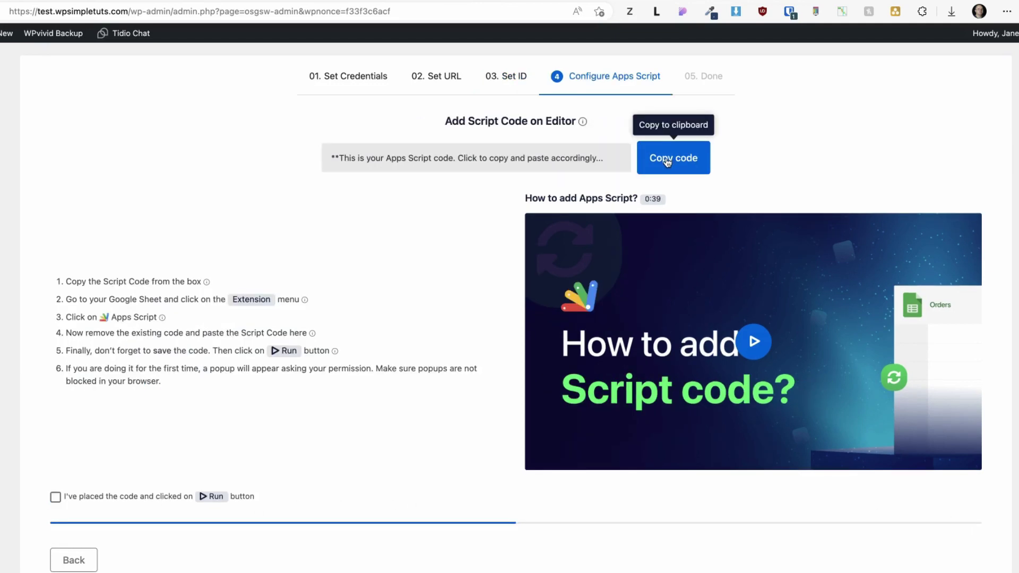
left_click(668, 163)
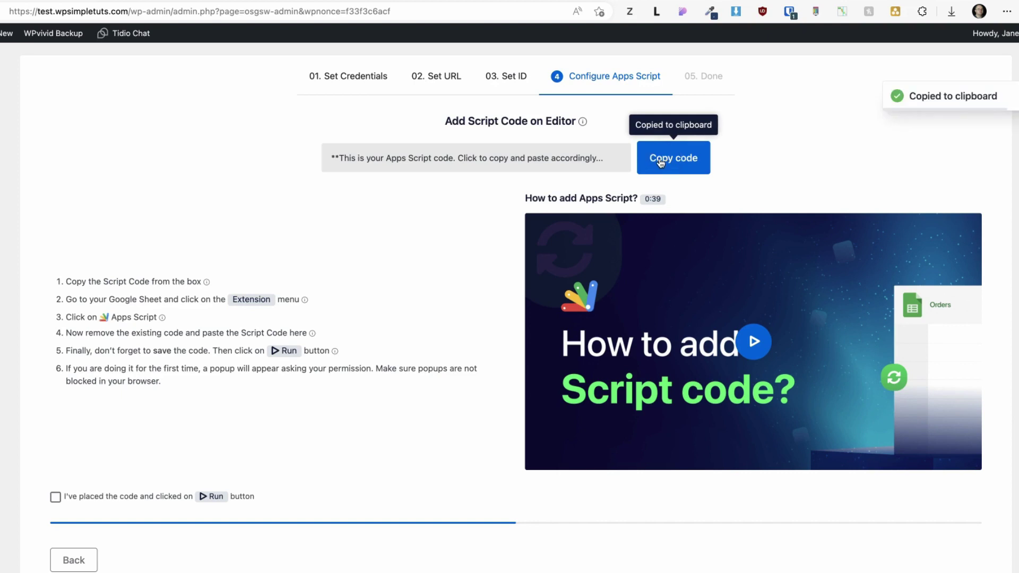
key("ctrl+Tab")
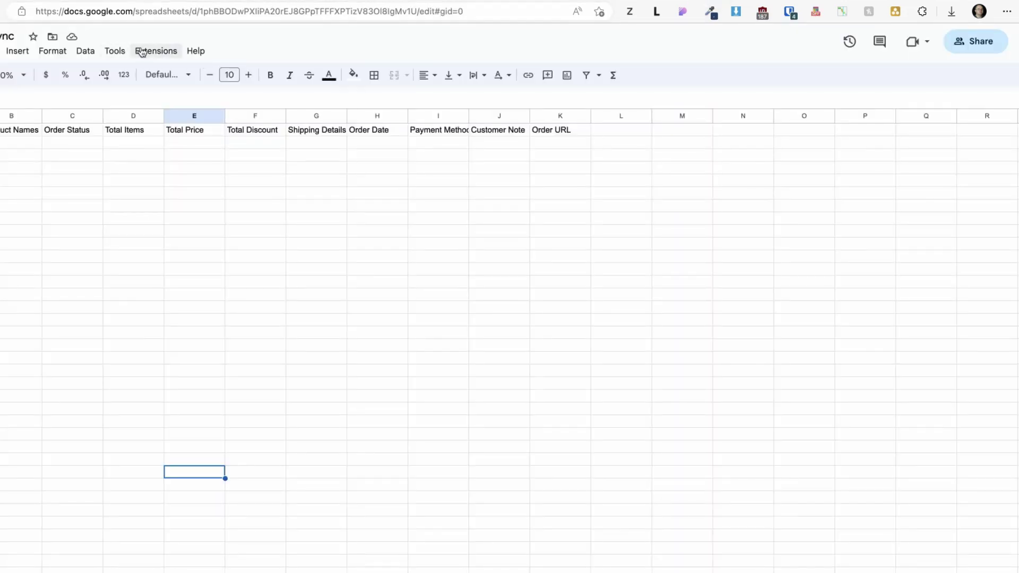
- Replace the Code.gs starter code with the copied Order Sync script, then save and run it
left_click(142, 51)
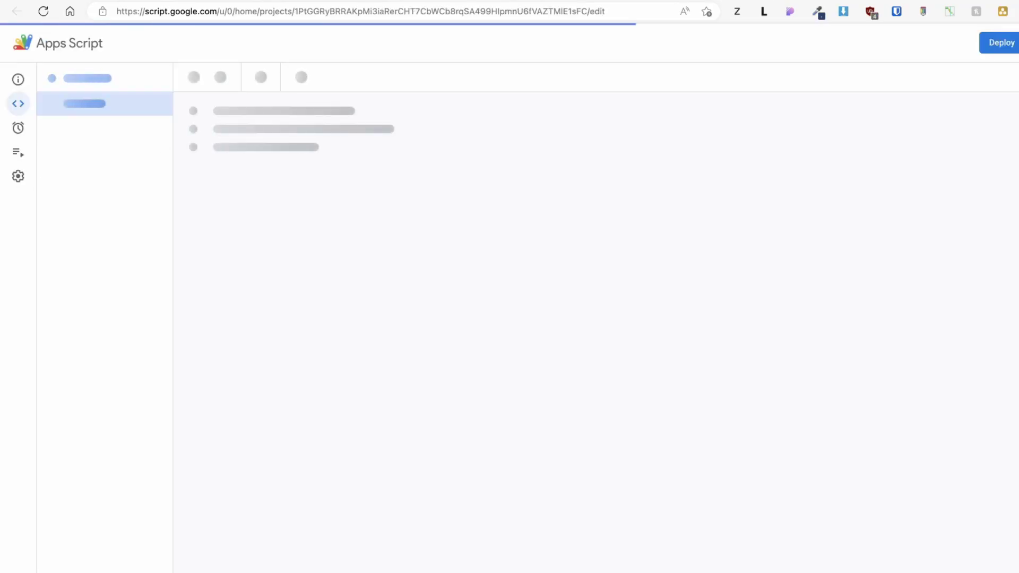
key("ctrl+a")
key("Delete")
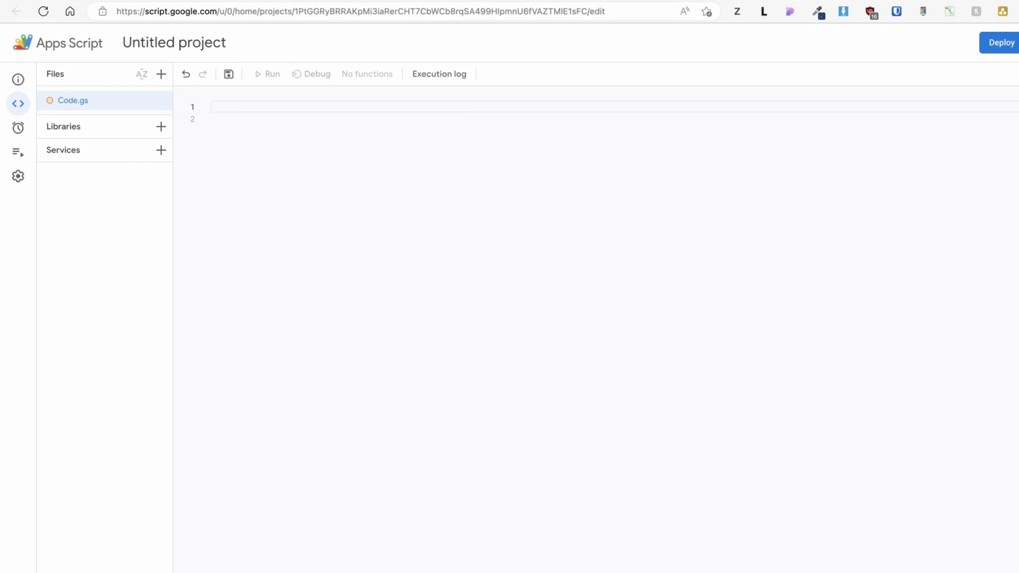
key("ctrl+v")
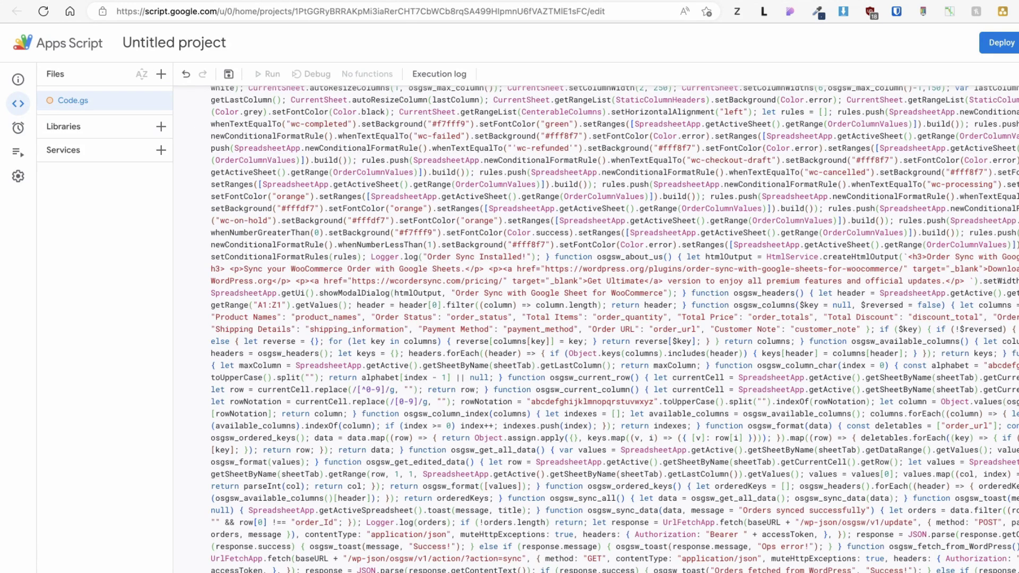
left_click(229, 75)
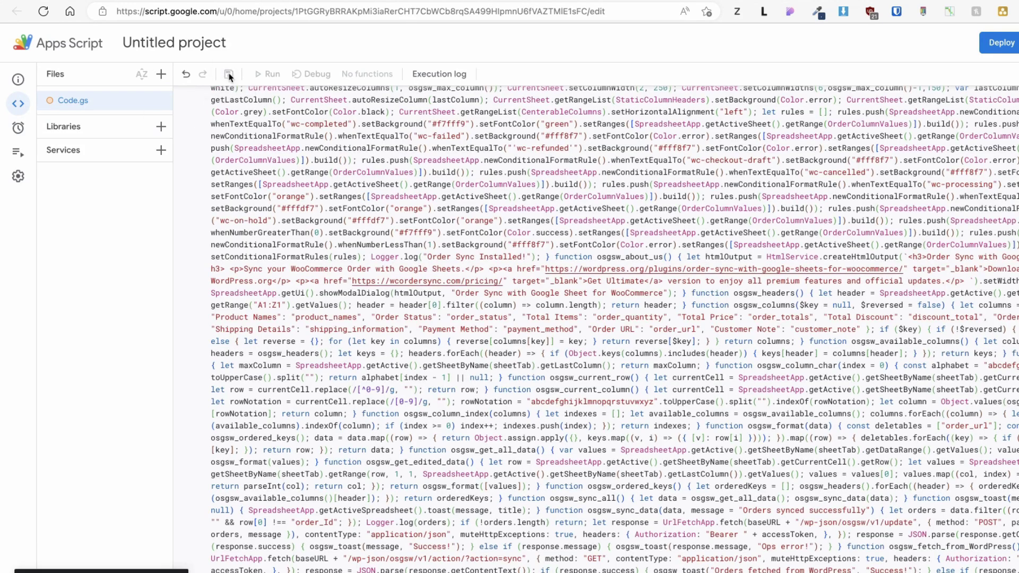
left_click(264, 76)
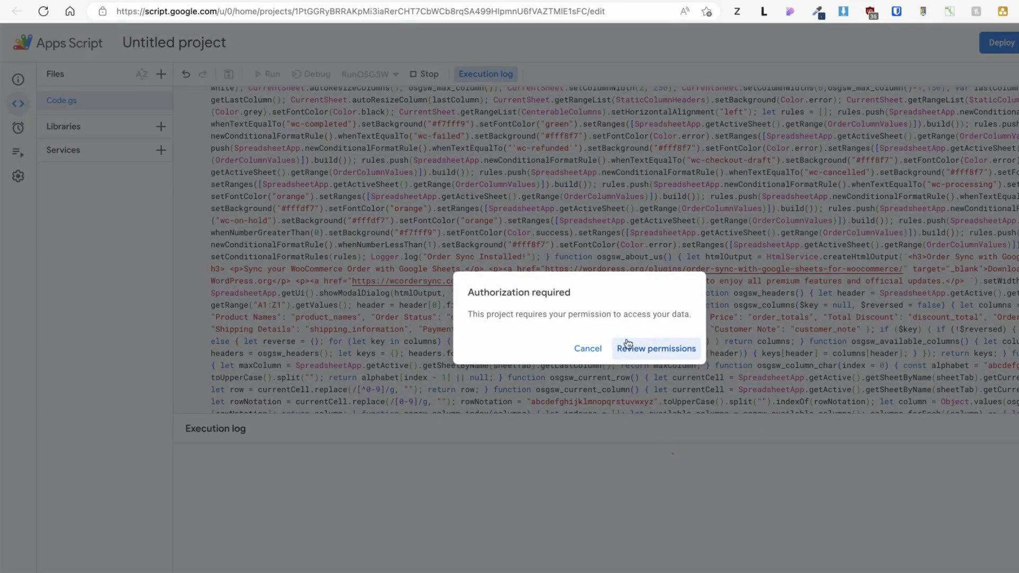
- Authorize the script with the Google account, proceeding past the unverified-app warning
left_click(655, 348)
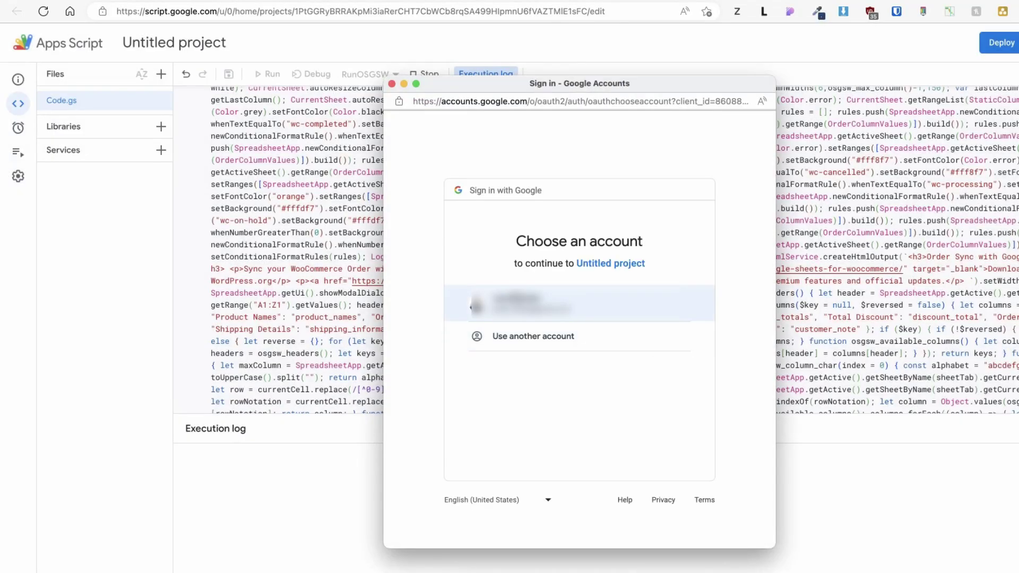
left_click(527, 303)
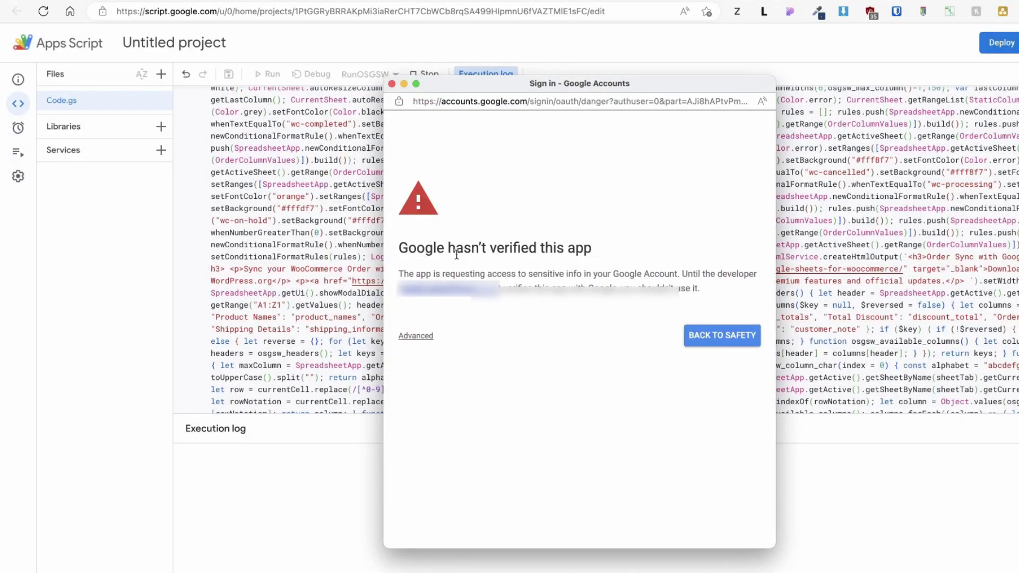
left_click(417, 338)
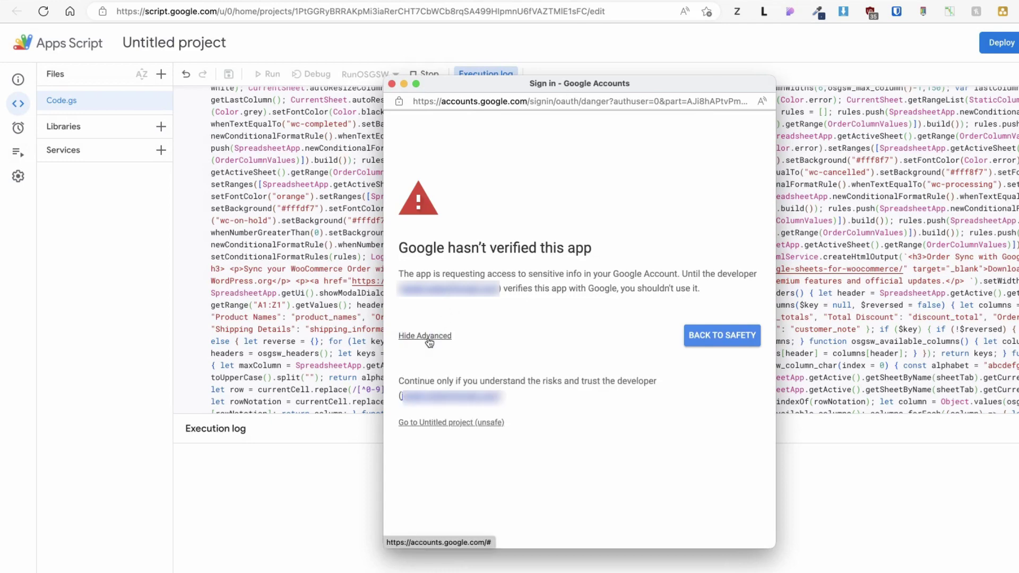
left_click(457, 425)
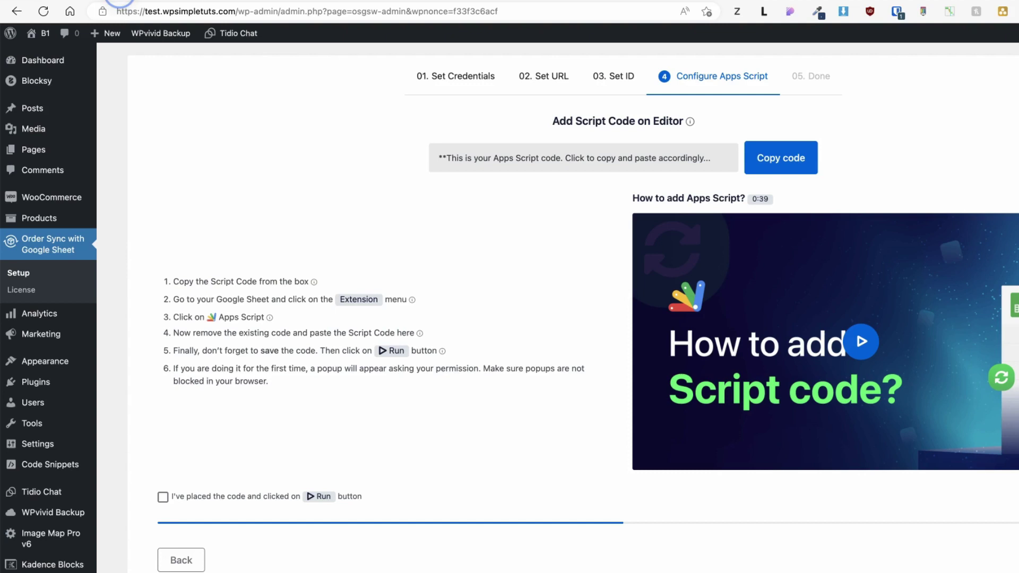
- Tick 'I've placed the code and clicked on Run' and continue to Add Trigger
left_click(166, 500)
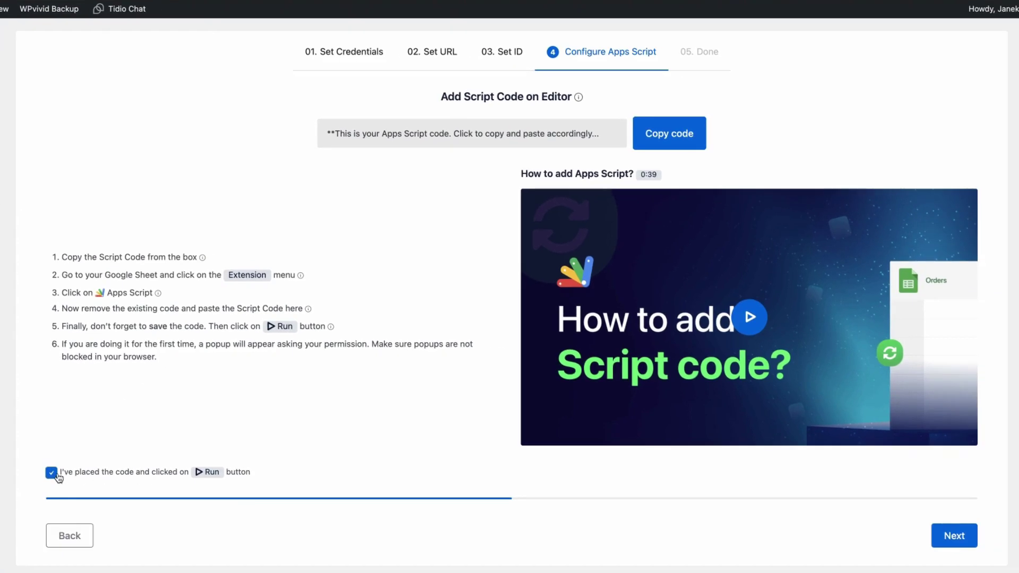
left_click(956, 537)
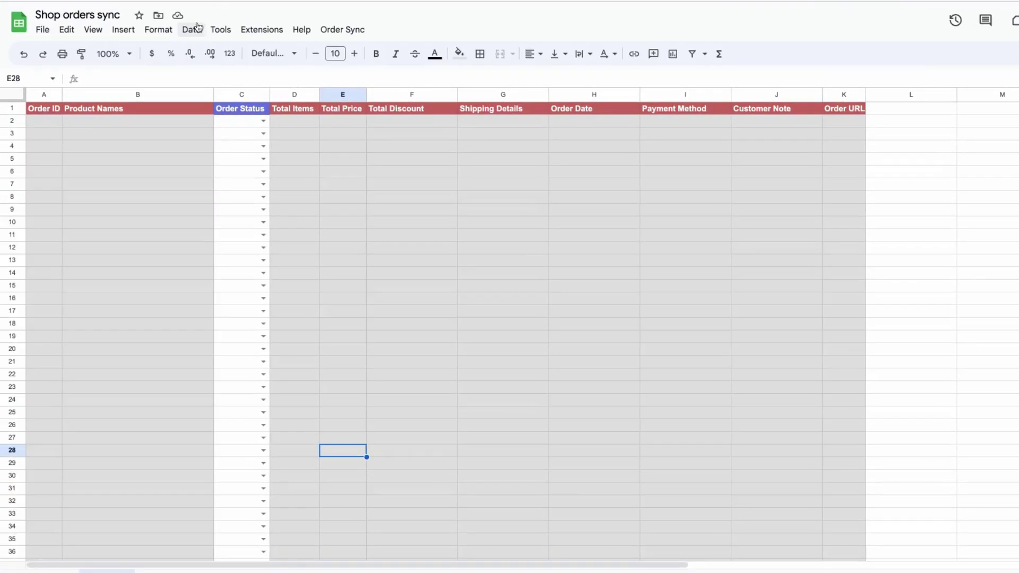
- Add an Apps Script trigger running onChange from the spreadsheet on the On change event
left_click(262, 30)
left_click(273, 91)
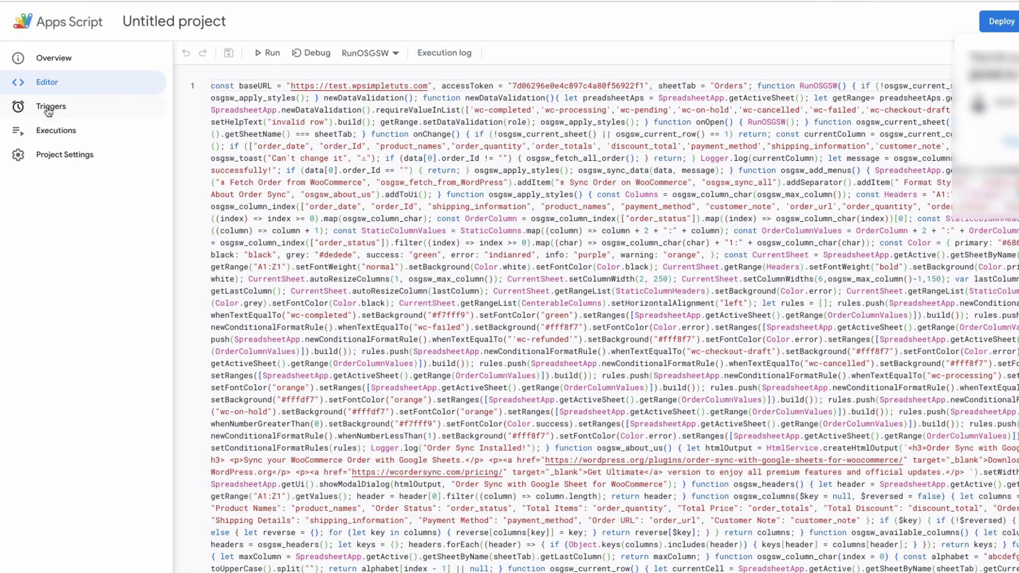
left_click(58, 111)
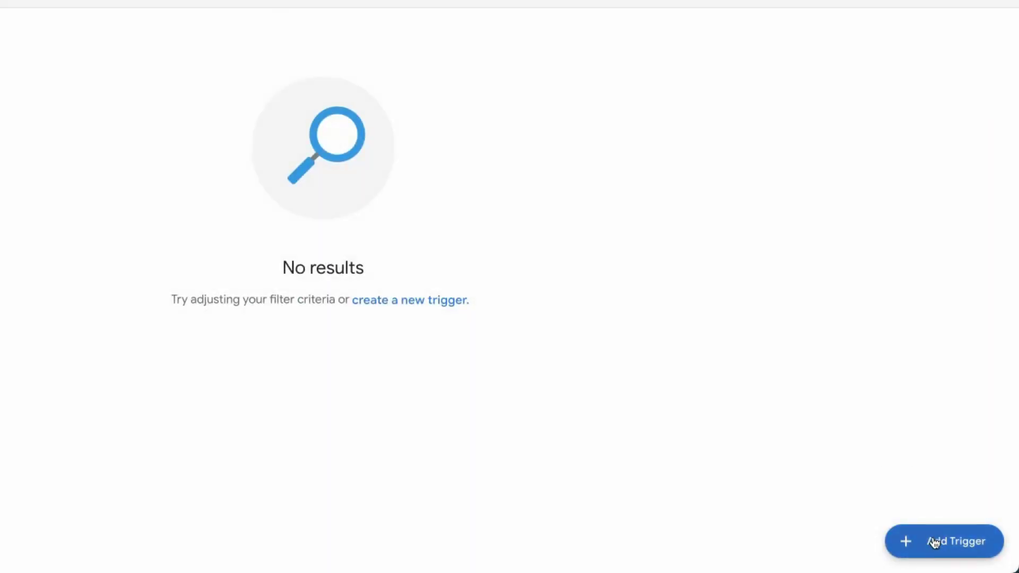
left_click(938, 550)
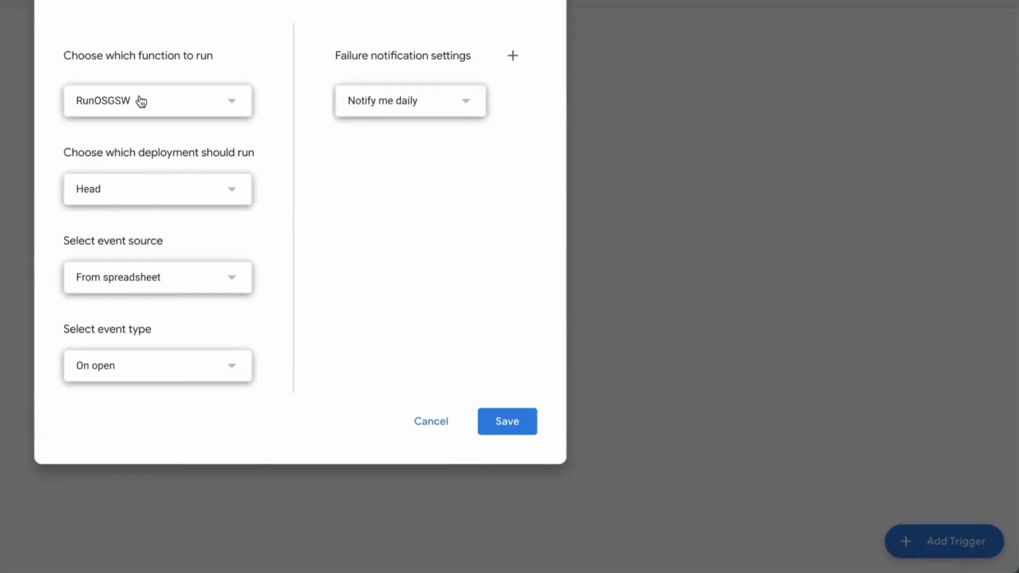
left_click(142, 102)
left_click(123, 20)
left_click(106, 365)
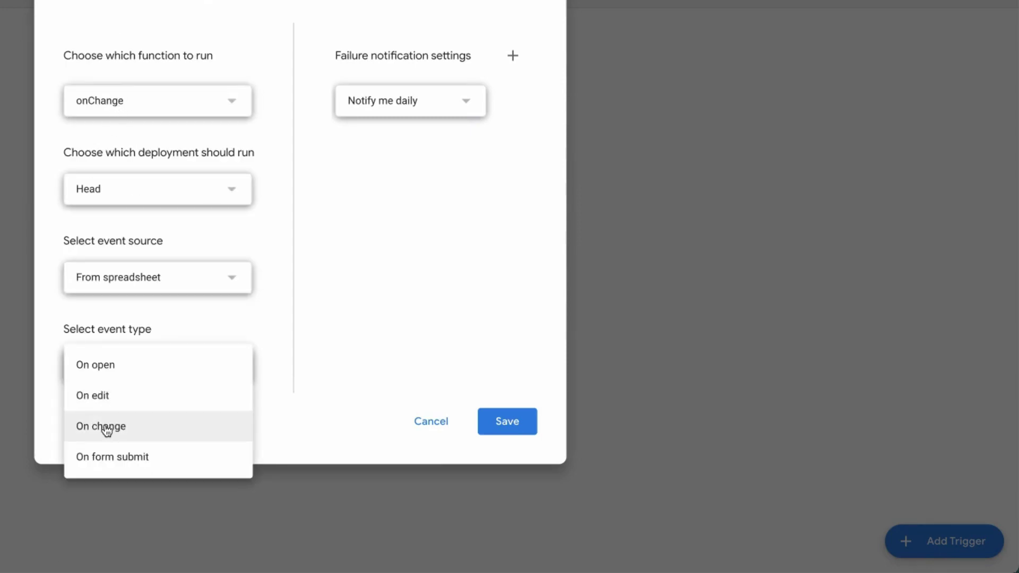
left_click(105, 426)
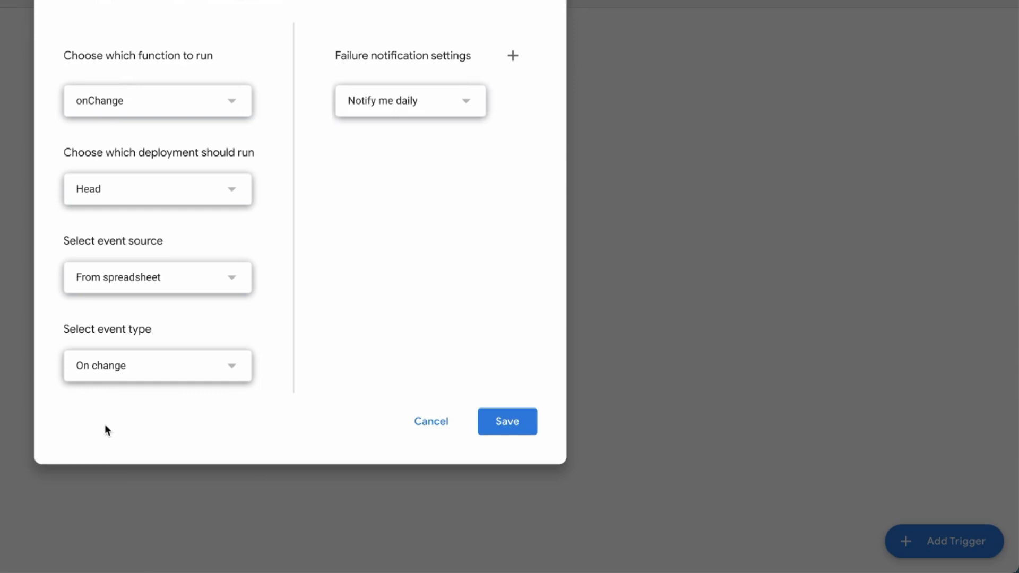
left_click(507, 421)
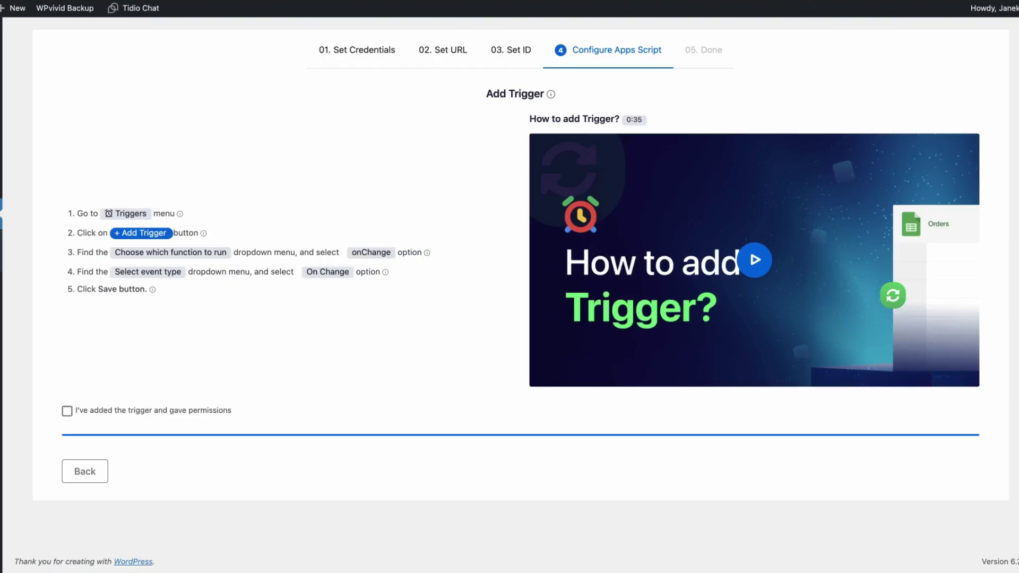
- Confirm the trigger was added, reach the Done step, and sync orders to the Google Sheet
left_click(67, 412)
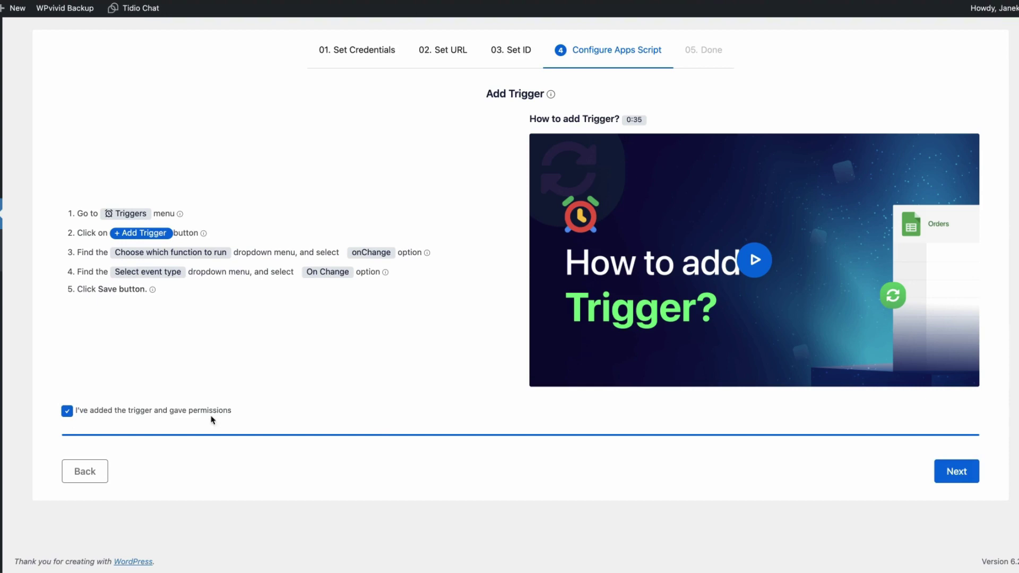
left_click(956, 471)
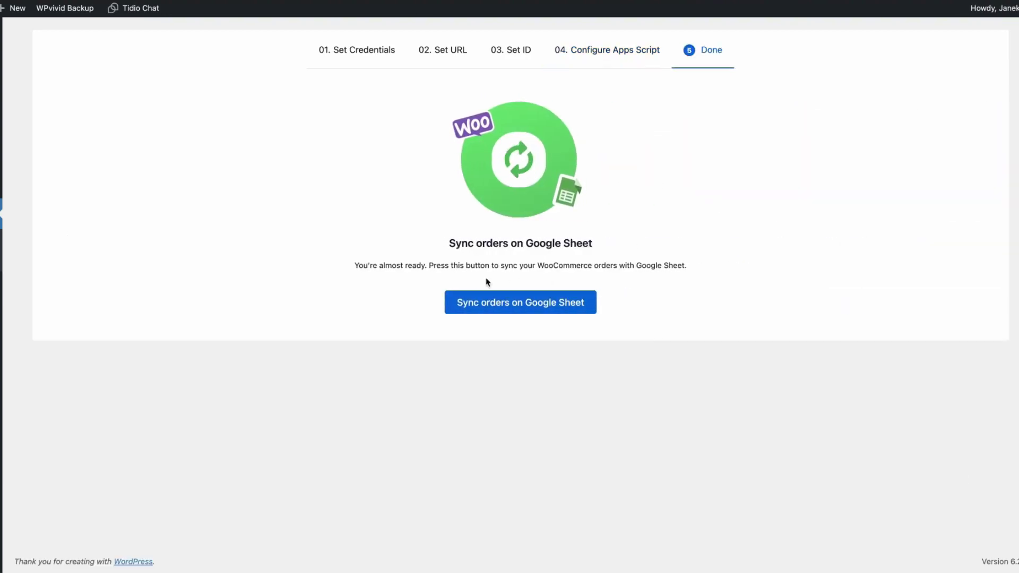
left_click(492, 306)
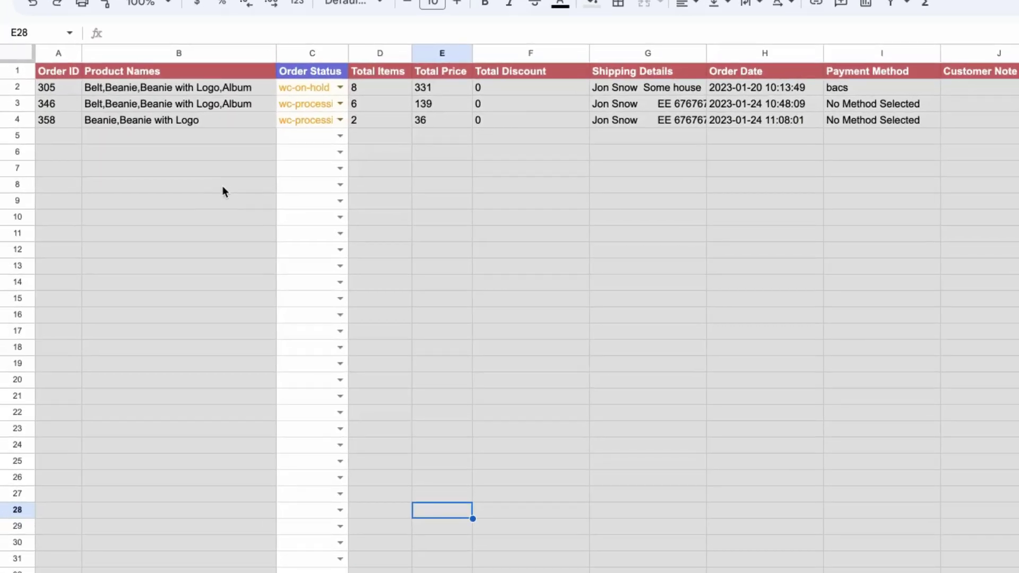
left_click(223, 190)
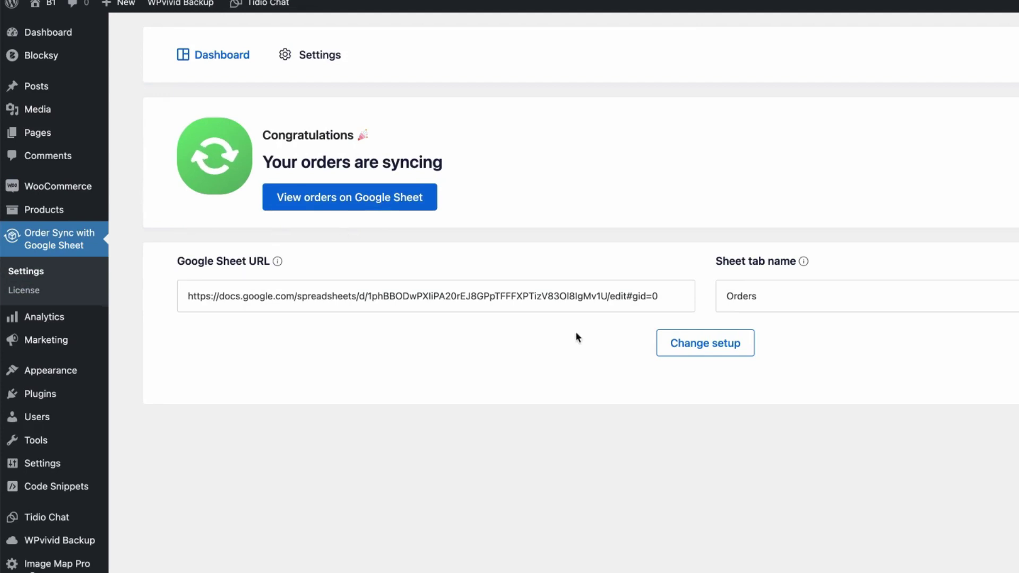
- Finish the wizard, review the Settings column toggles and What's new, then return to Dashboard
left_click(706, 344)
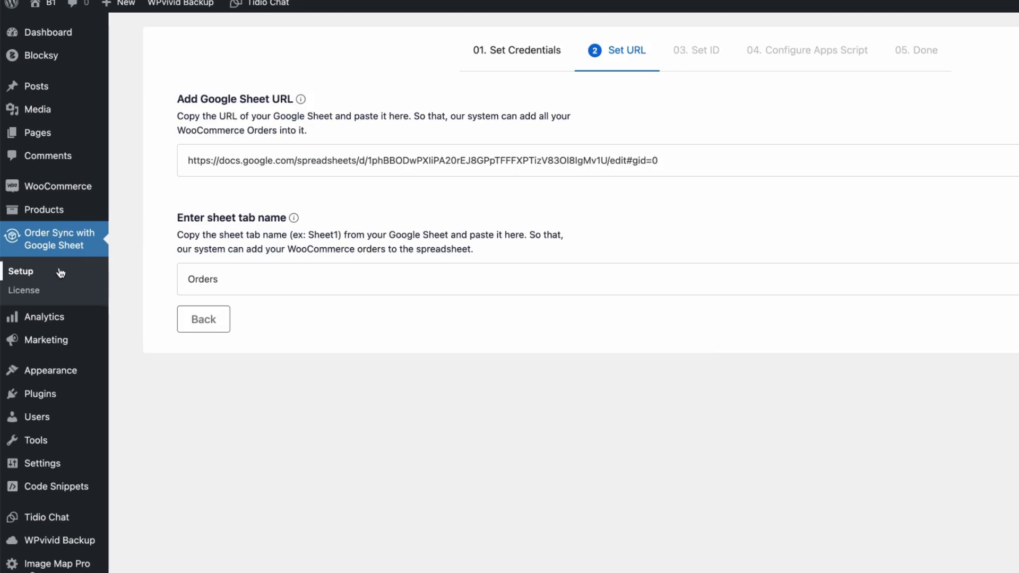
left_click(23, 275)
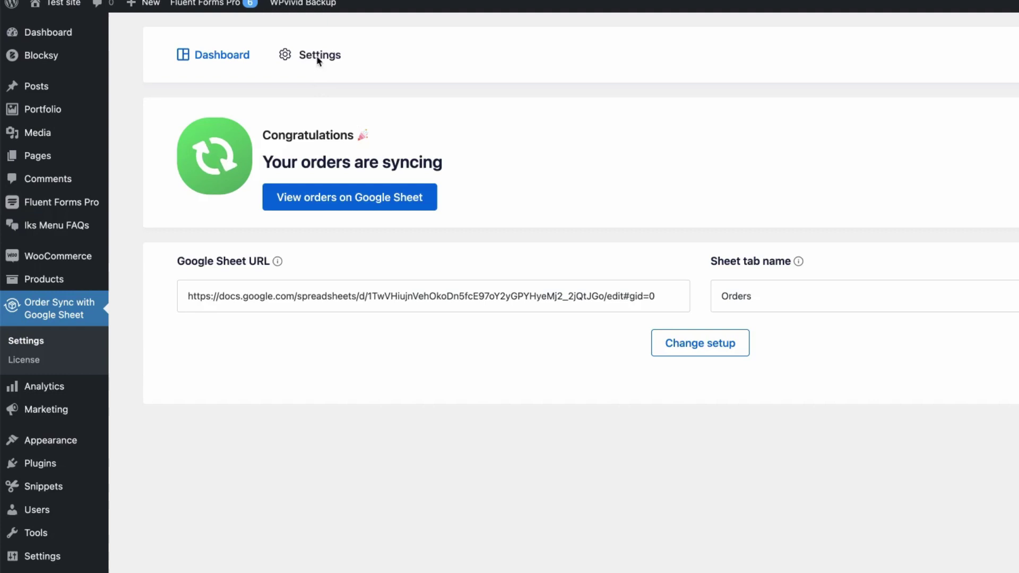
left_click(318, 56)
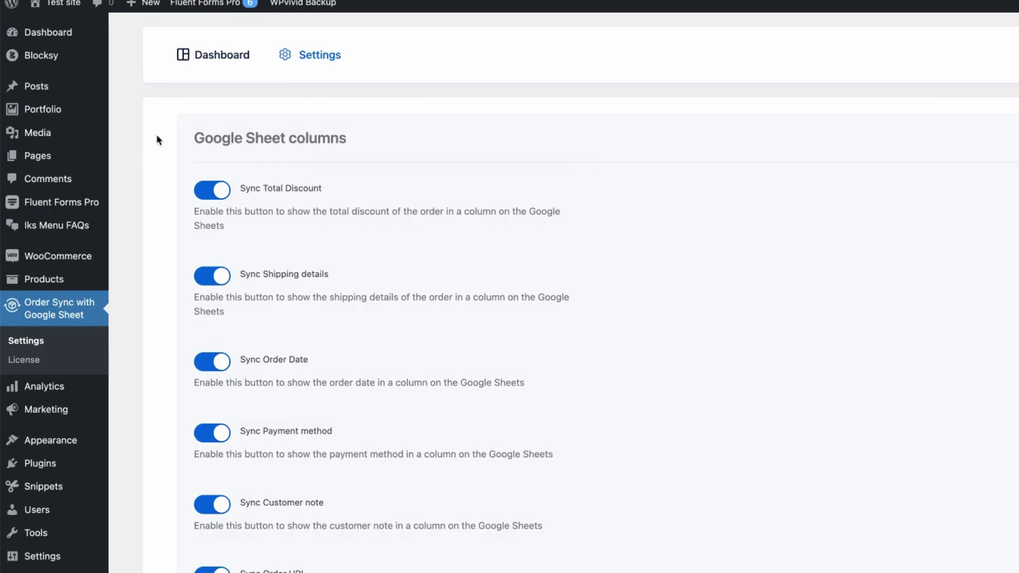
scroll(163, 167, "down", 2)
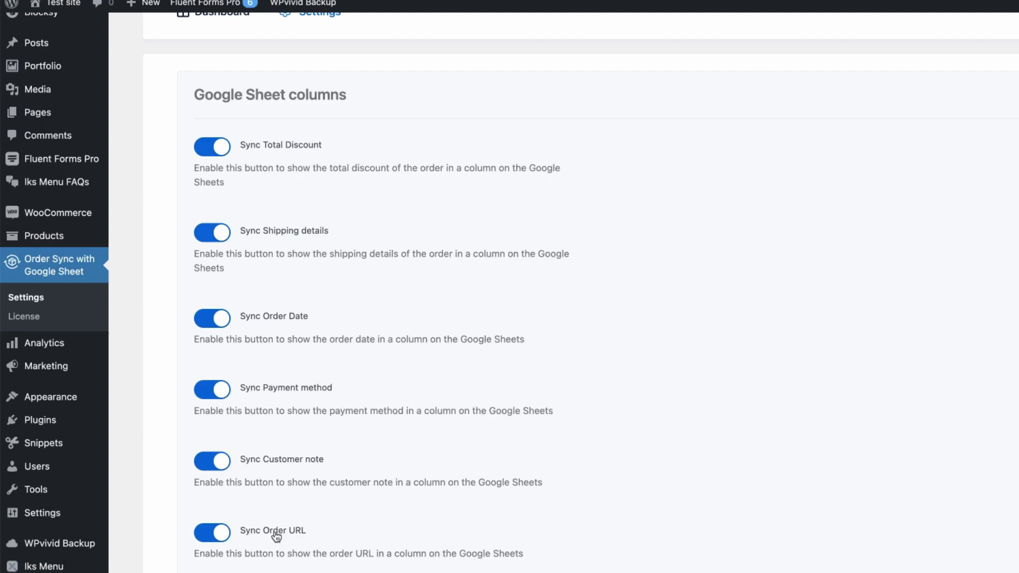
scroll(491, 464, "up", 1)
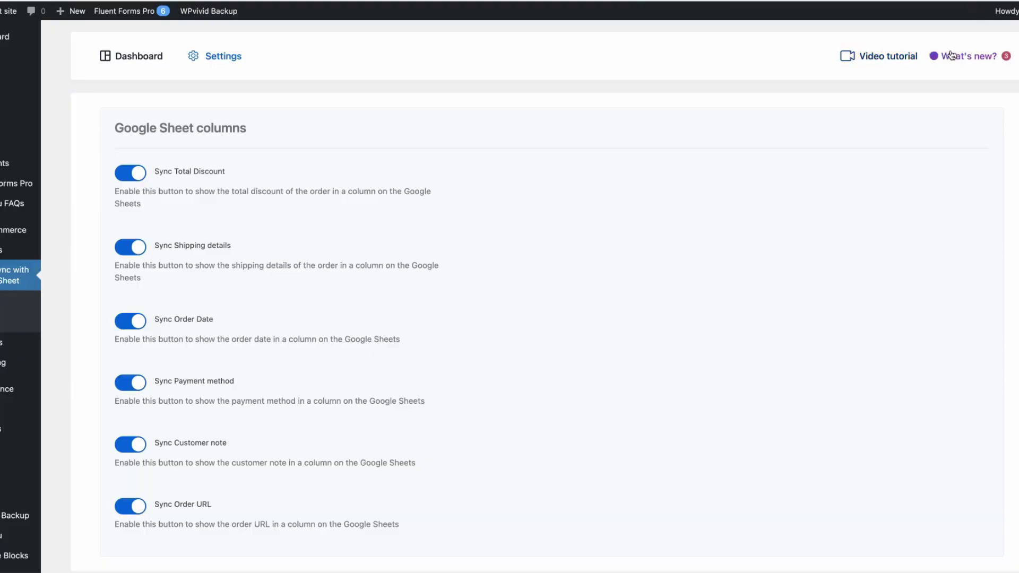
left_click(960, 57)
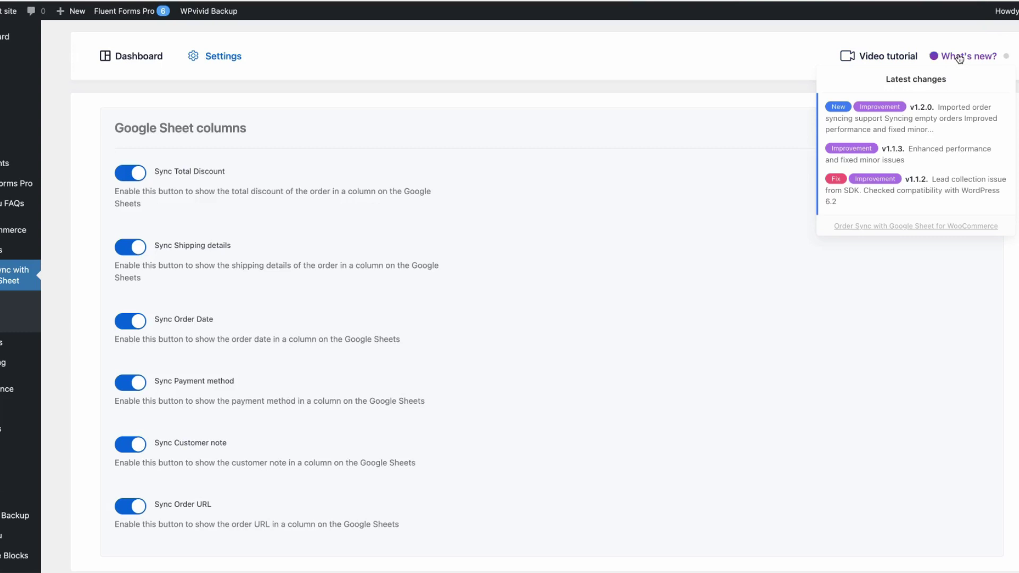
left_click(128, 57)
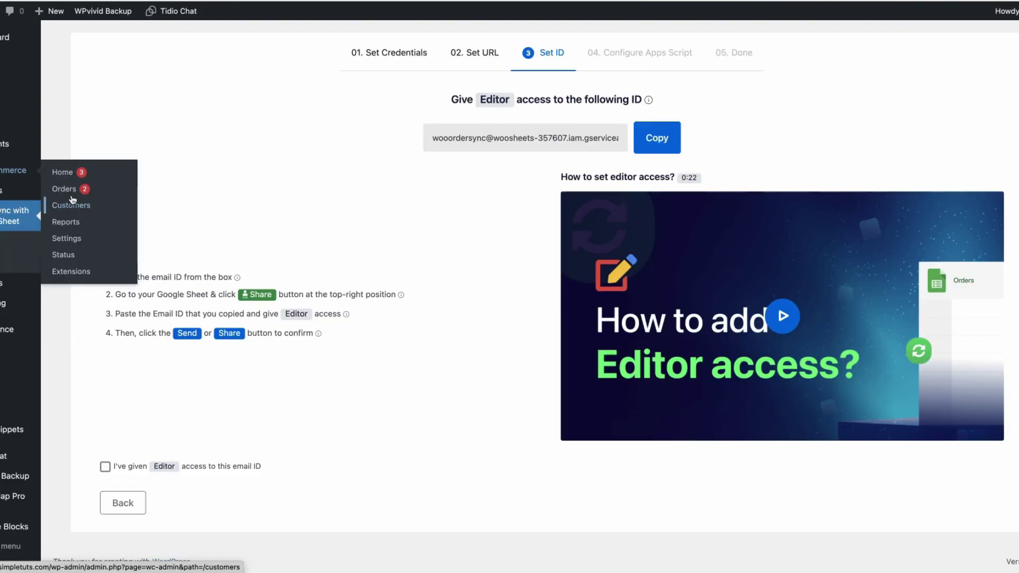
- Mark order #305 Completed via bulk action and sync the orders to the Google Sheet
left_click(64, 189)
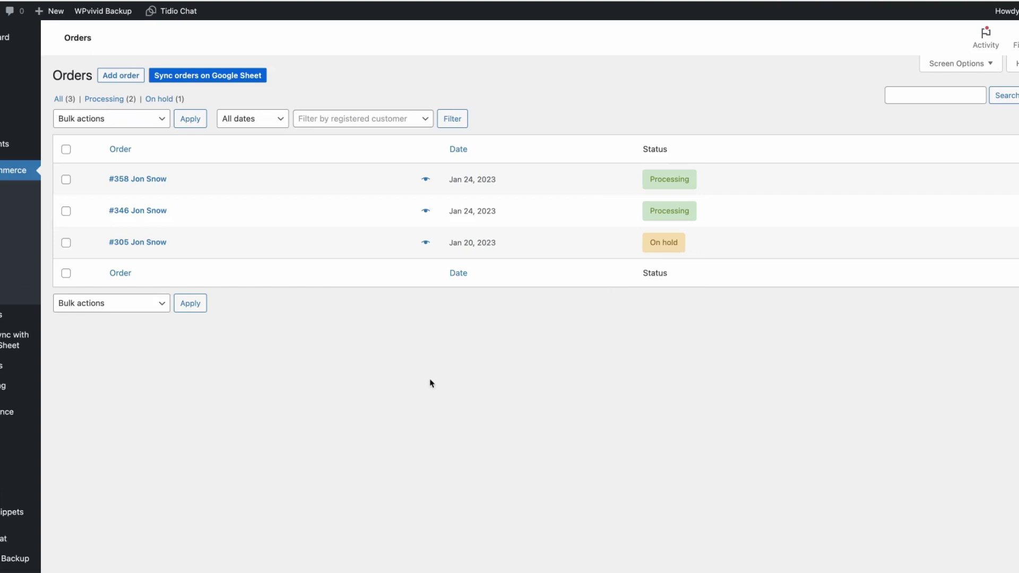
left_click(66, 242)
left_click(129, 120)
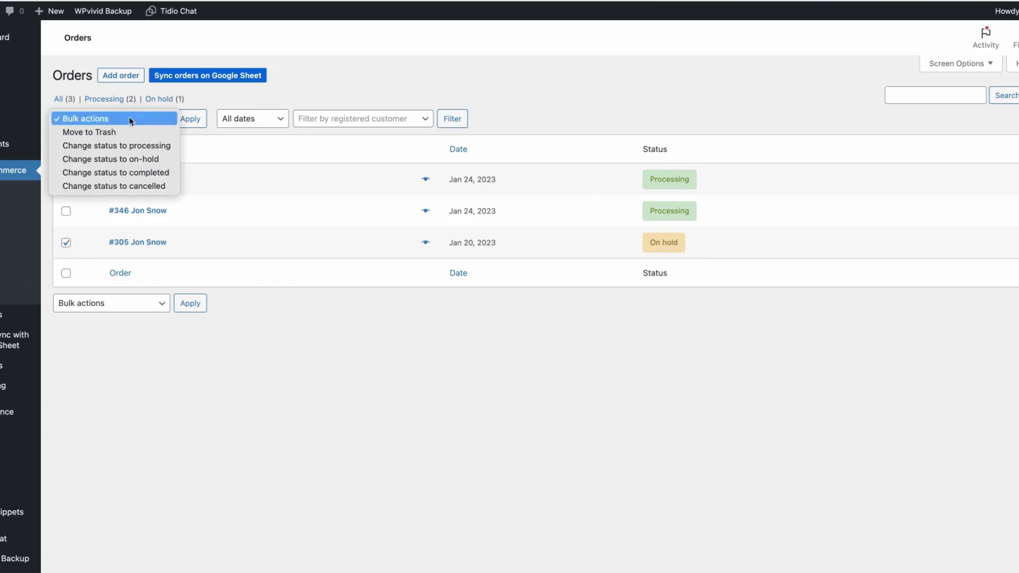
left_click(113, 172)
left_click(189, 120)
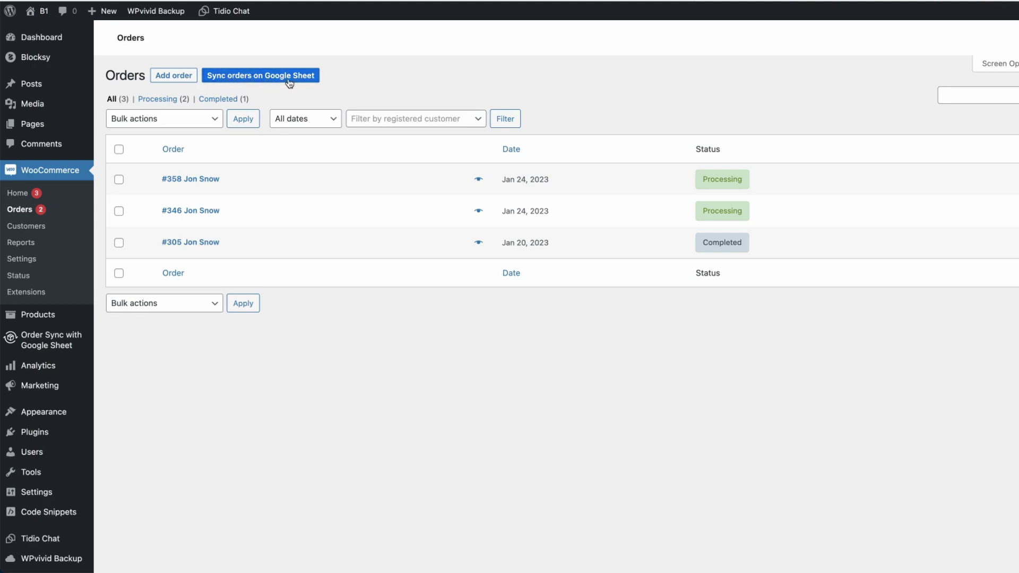
left_click(419, 77)
left_click(258, 78)
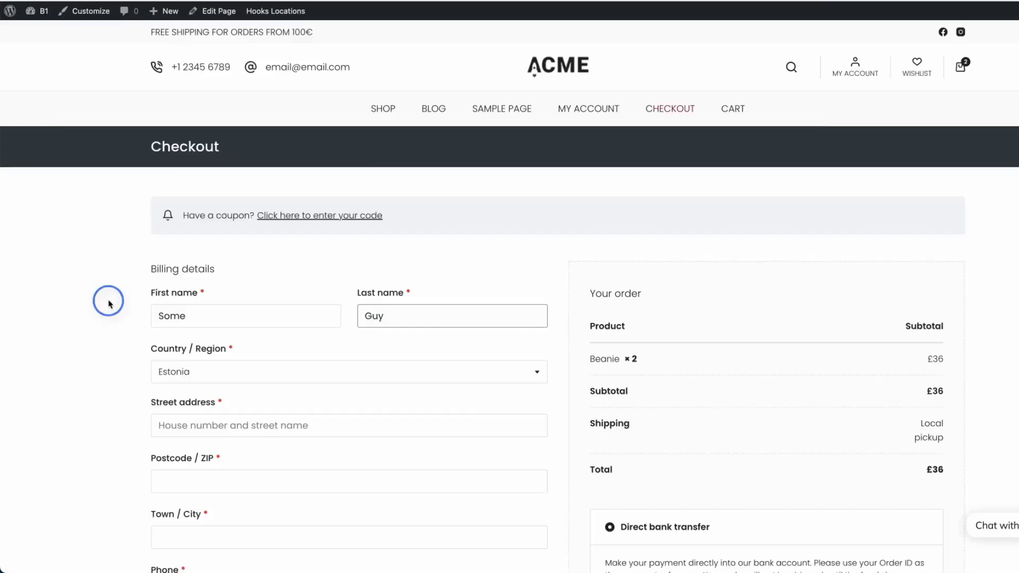
- Place a checkout order for two Beanies, then confirm on-hold order #470 in Orders and the sheet
scroll(124, 303, "down", 4)
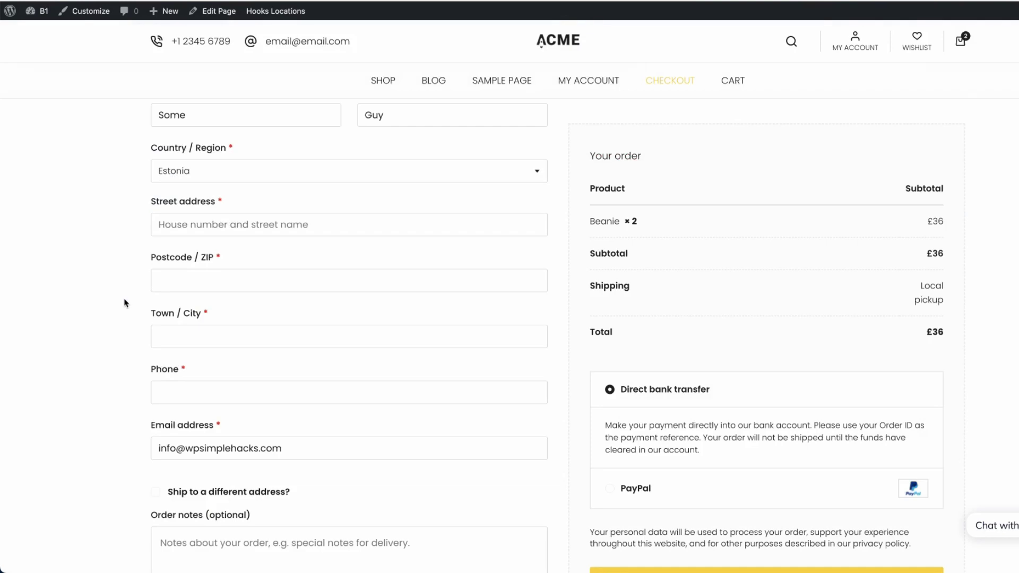
left_click(771, 394)
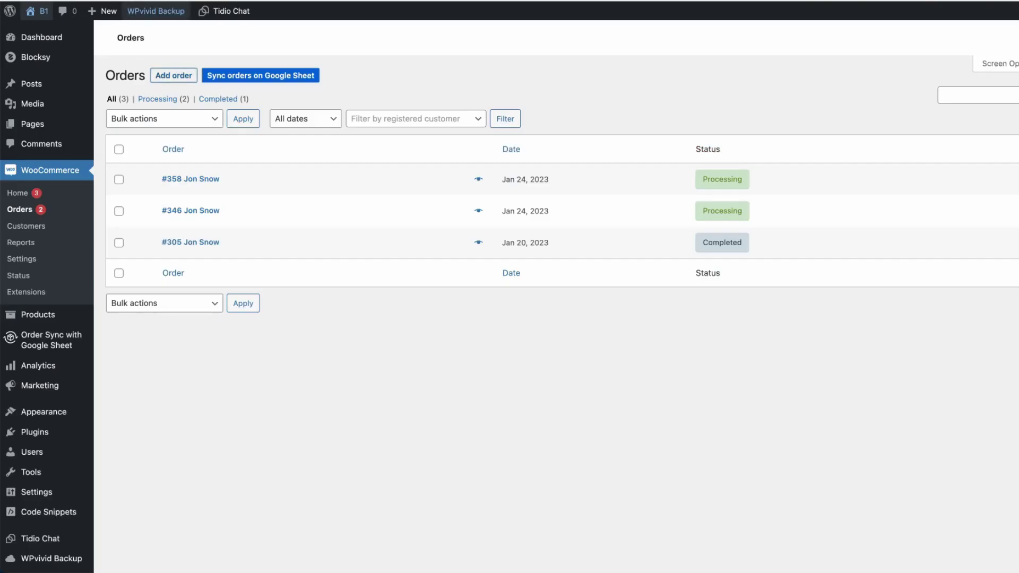
key("super+r")
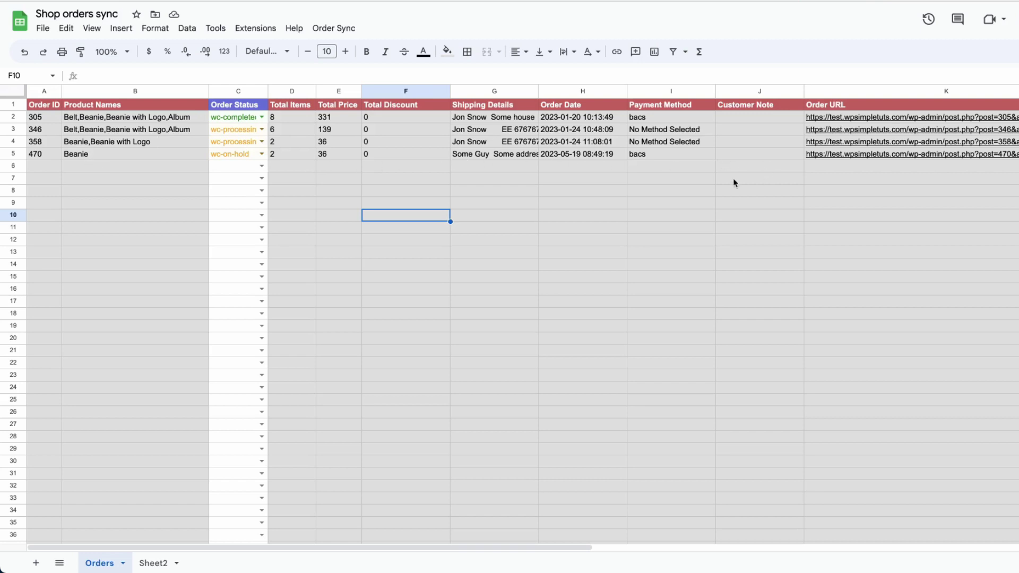
left_click(668, 191)
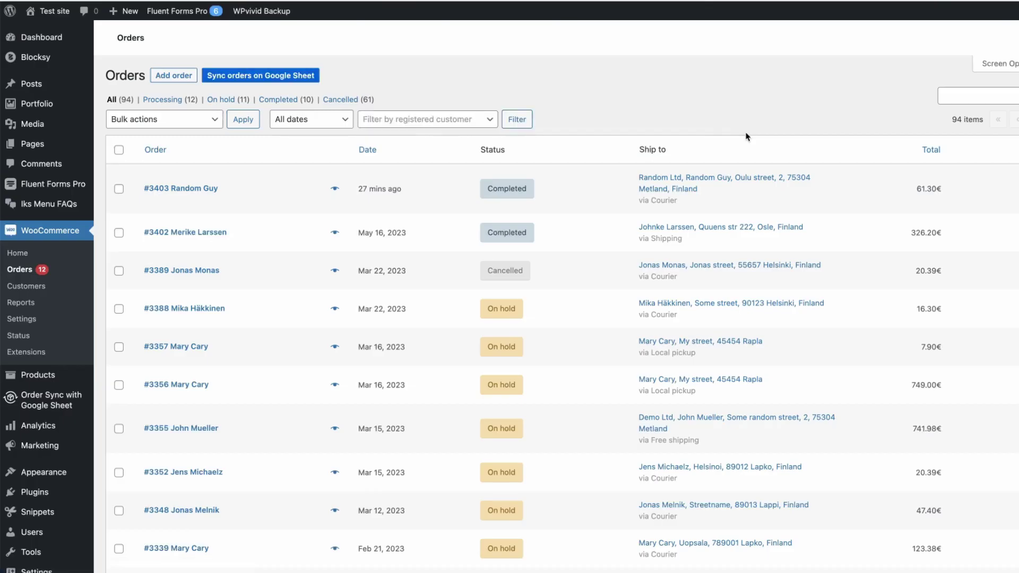
- Set order 3388's Order Status cell (C92) to wc-processing, then reload WooCommerce Orders
left_click(671, 91)
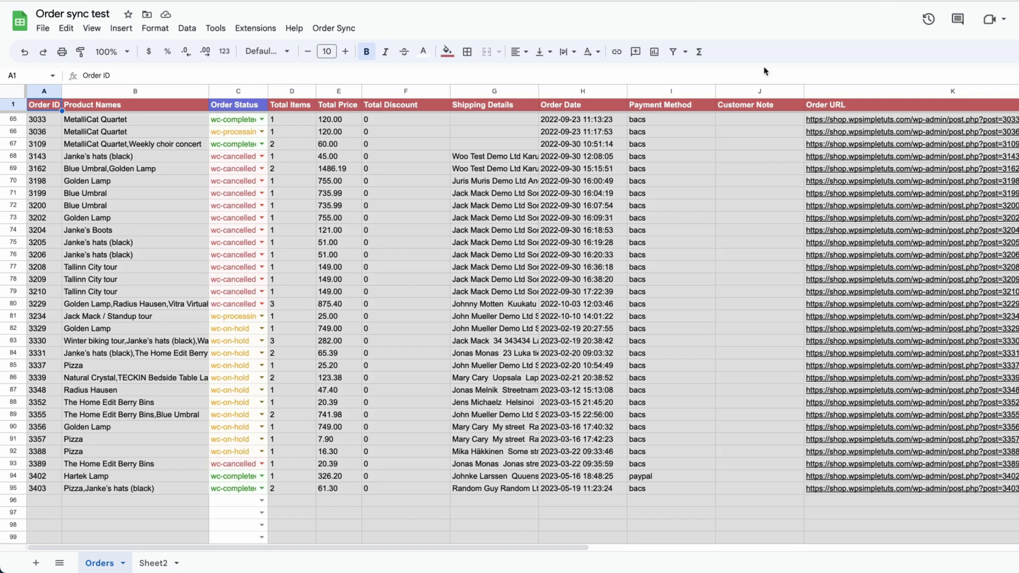
key("Return")
left_click(247, 454)
left_click(250, 454)
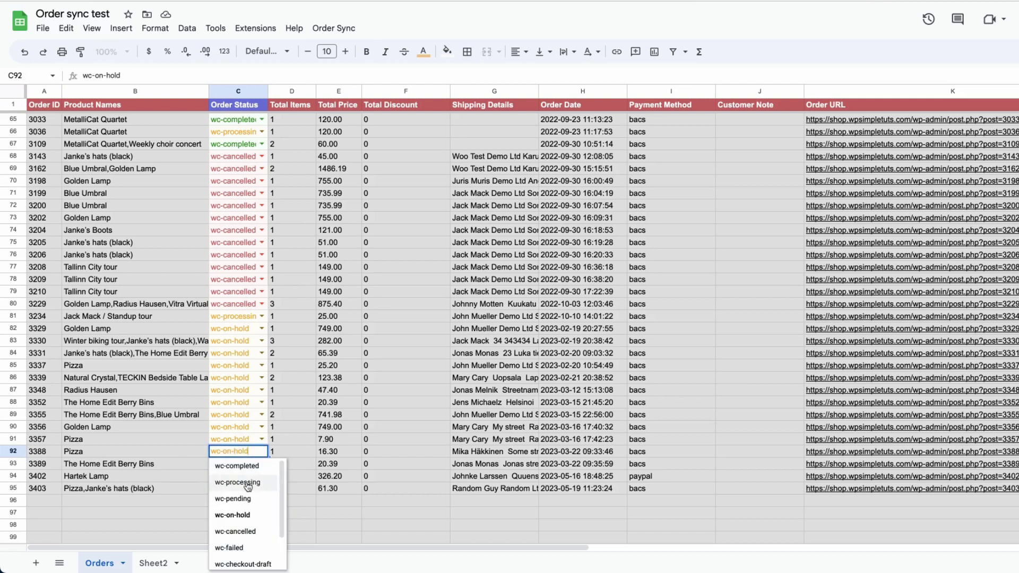
left_click(245, 483)
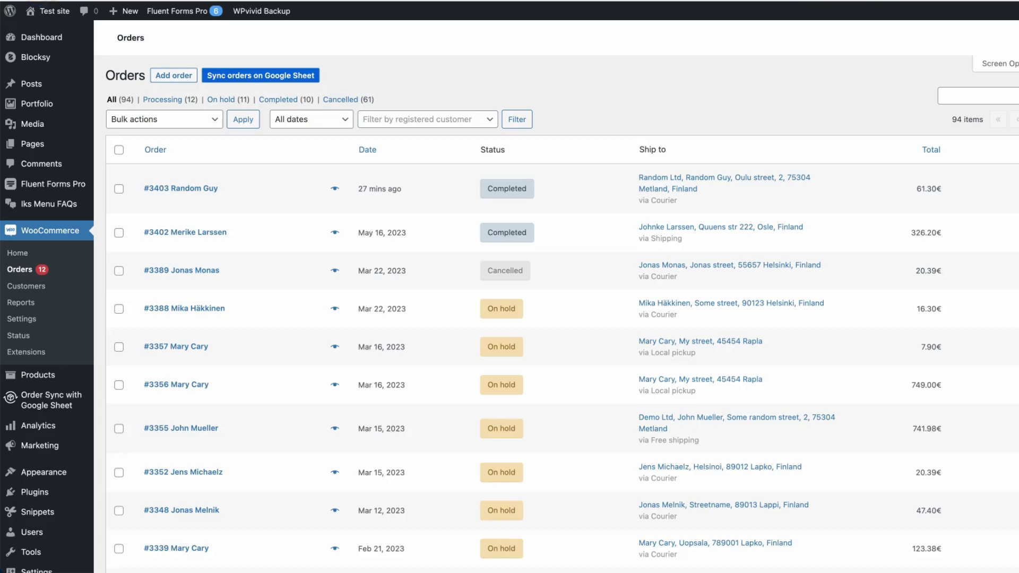
key("super+r")
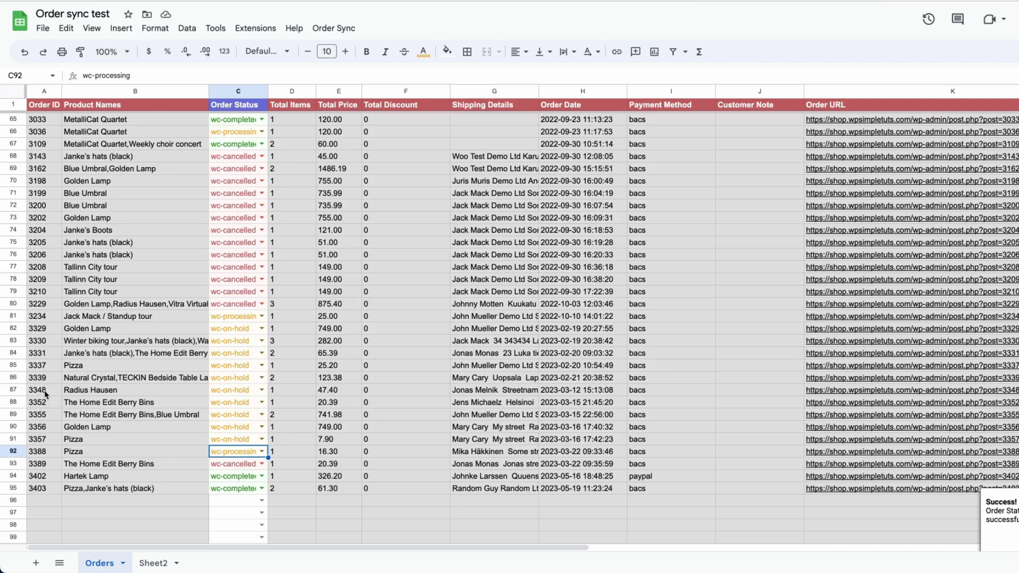
- Set order 3348's status (C87) to wc-completed and confirm it reads Completed in WooCommerce
left_click(261, 390)
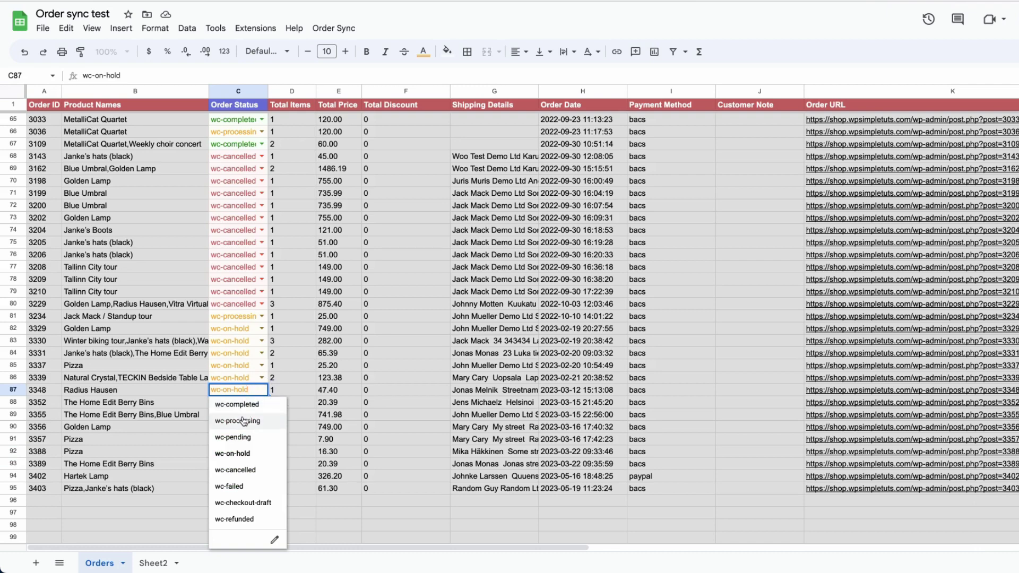
left_click(245, 405)
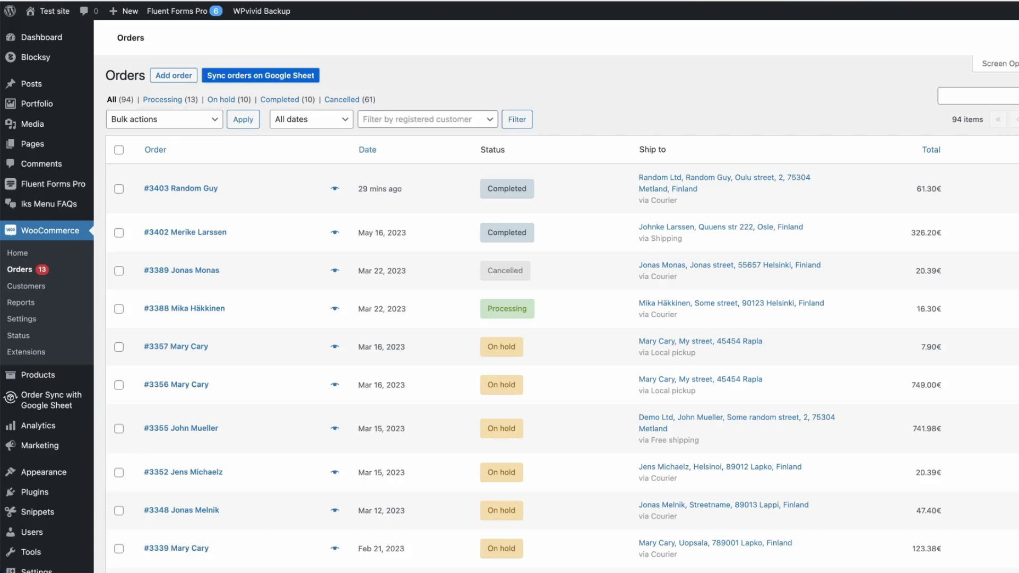
scroll(361, 318, "down", 3)
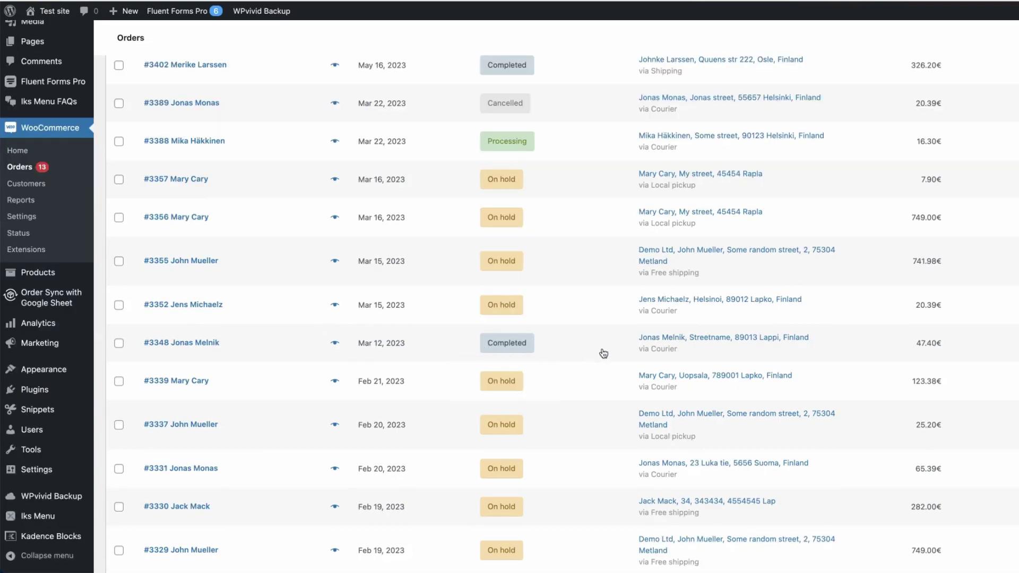
scroll(604, 353, "up", 3)
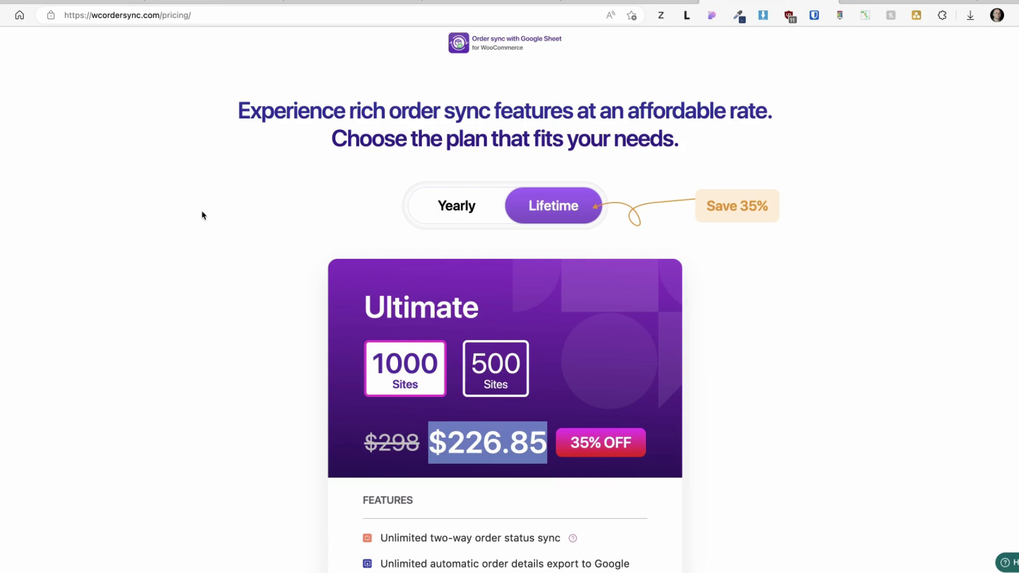
left_click(196, 247)
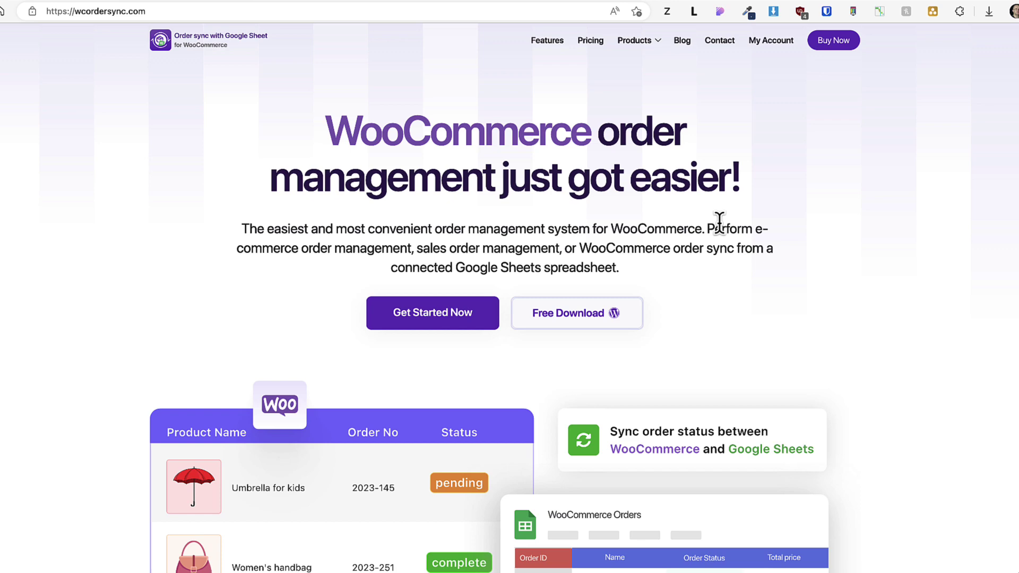
scroll(663, 229, "down", 5)
scroll(663, 230, "down", 3)
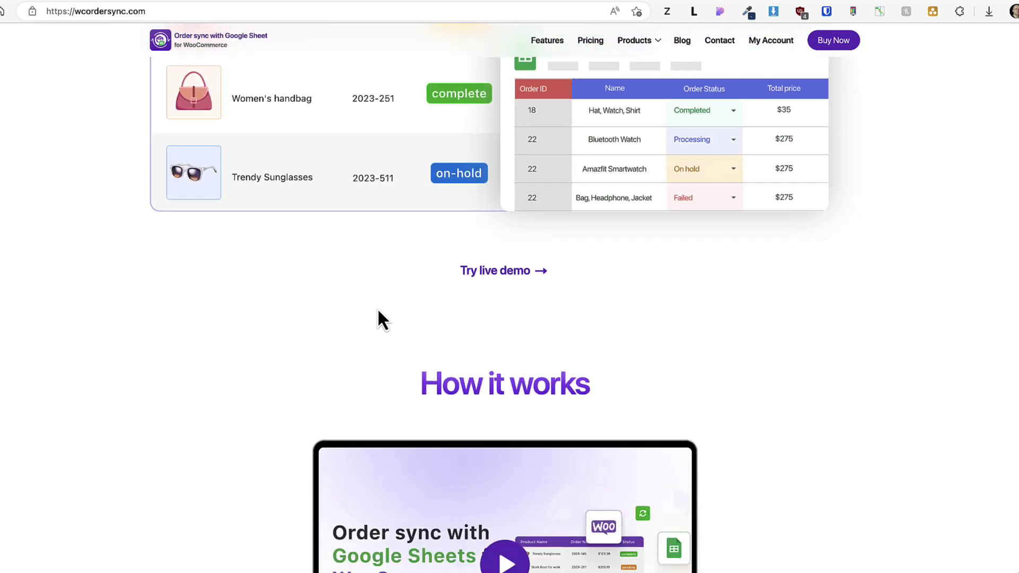
left_click(481, 272)
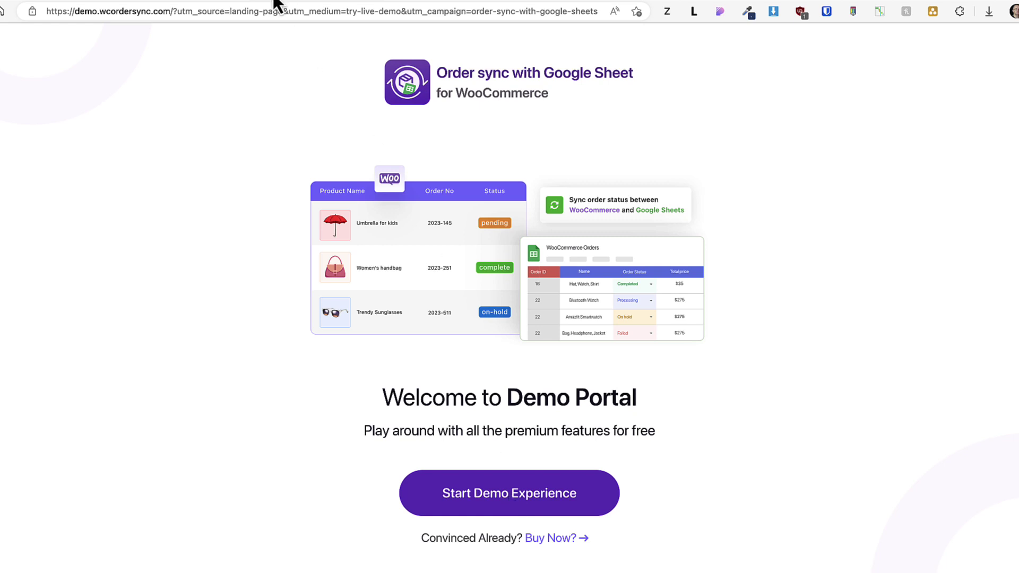
left_click(194, 1)
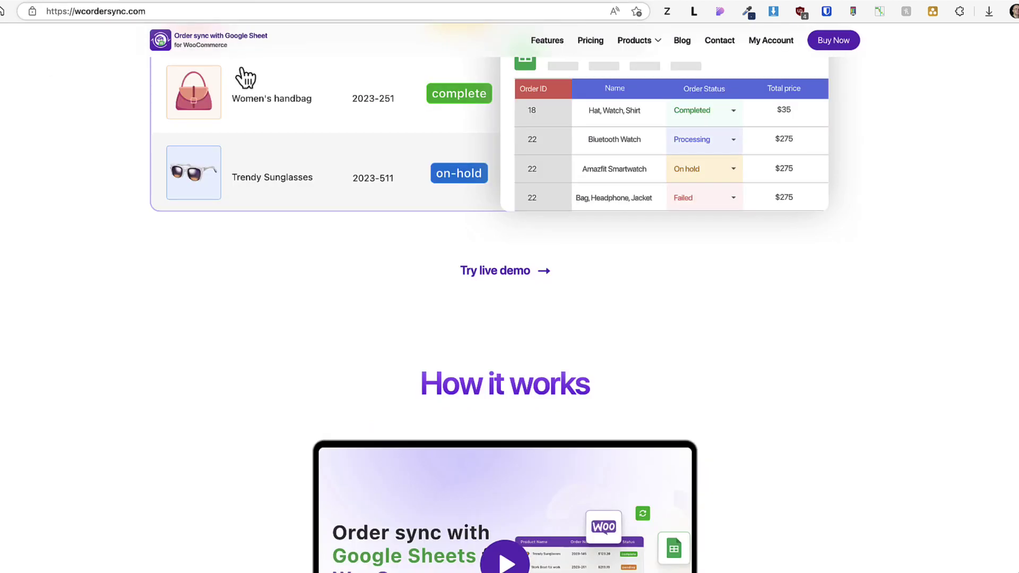
scroll(415, 203, "up", 10)
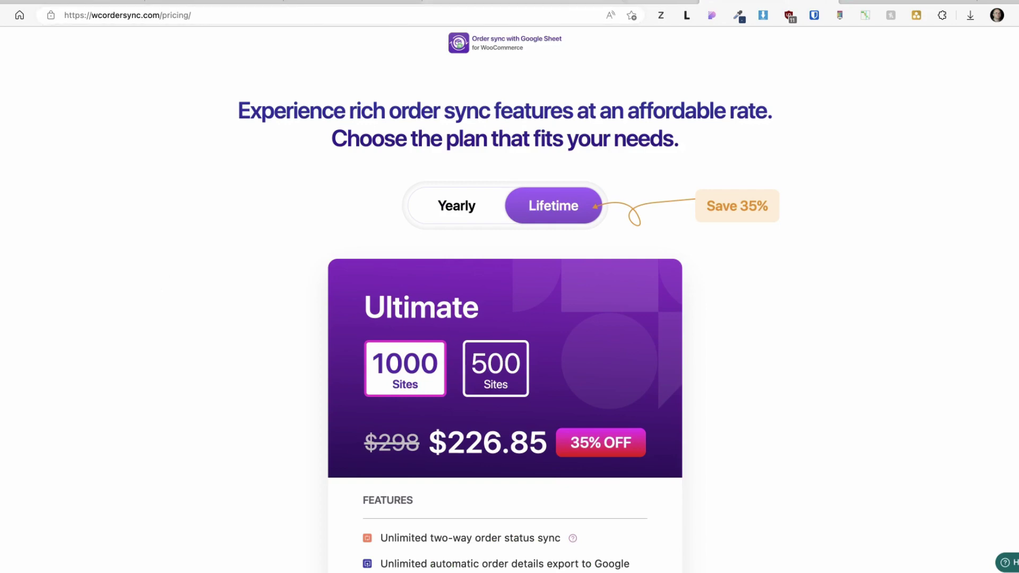
key("ctrl+shift+Tab")
scroll(211, 251, "down", 15)
scroll(212, 251, "down", 10)
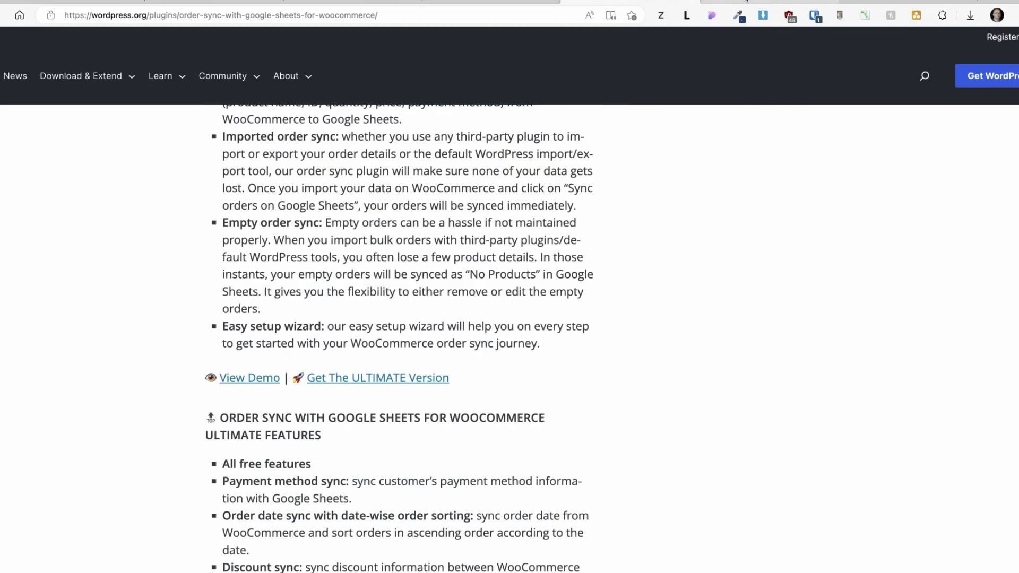
left_click(746, 1)
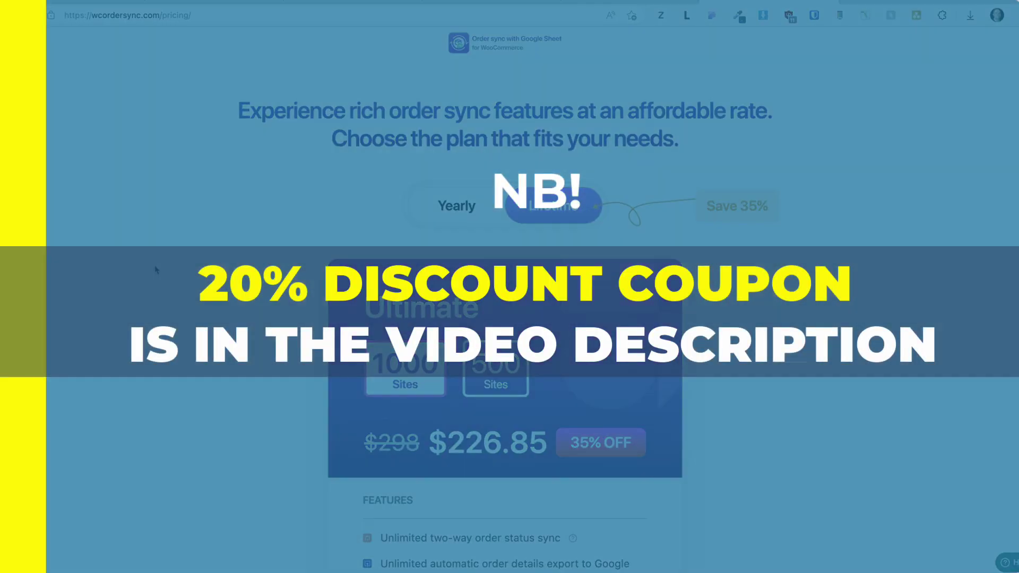